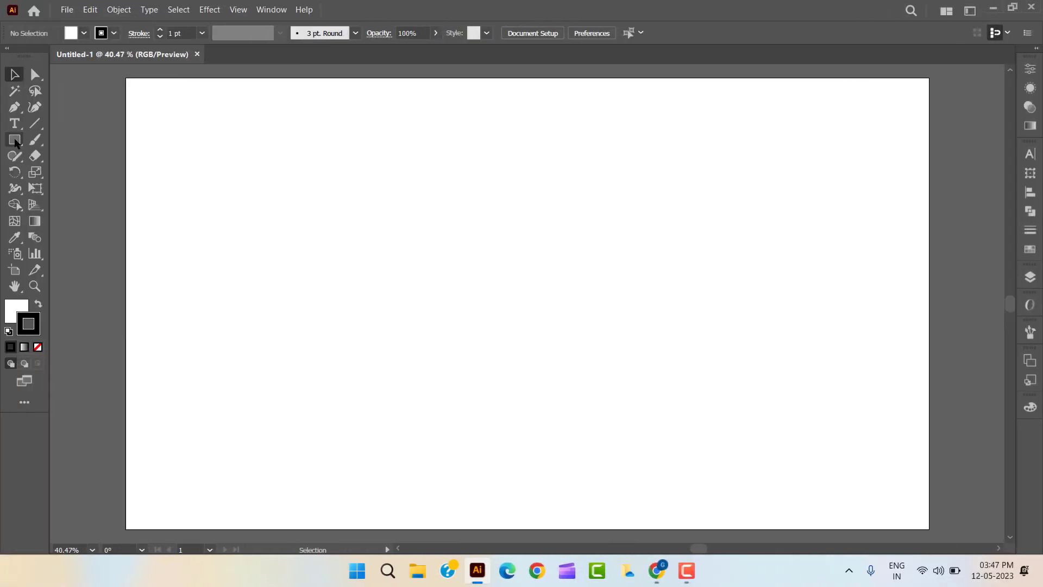
Create a strokeless 1920 × 1080 px rectangle.
{"action": "left_click", "coordinate": [14, 140]}
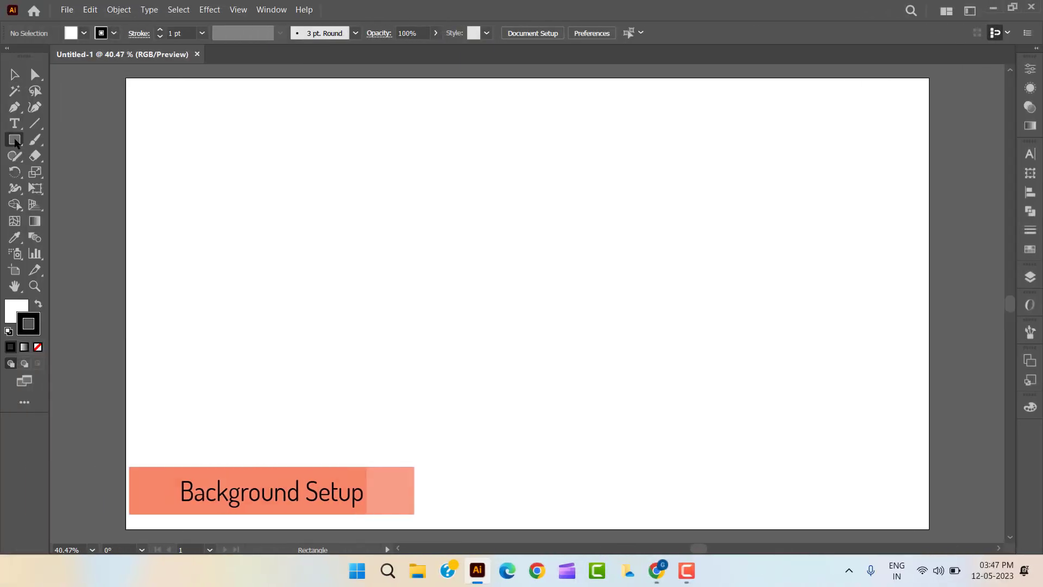
{"action": "left_click", "coordinate": [38, 346]}
{"action": "left_click", "coordinate": [16, 318]}
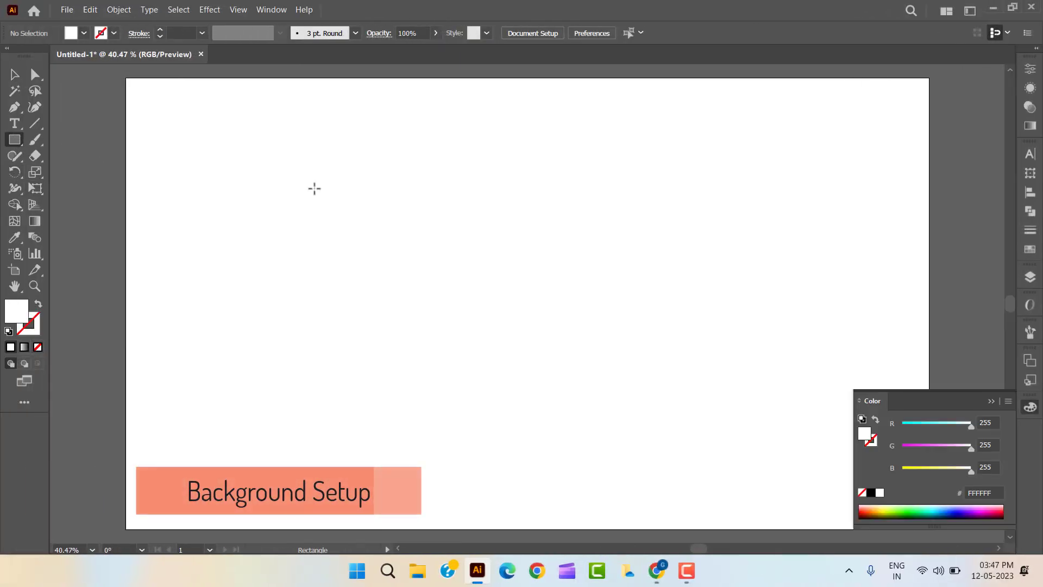
{"action": "left_click", "coordinate": [424, 205]}
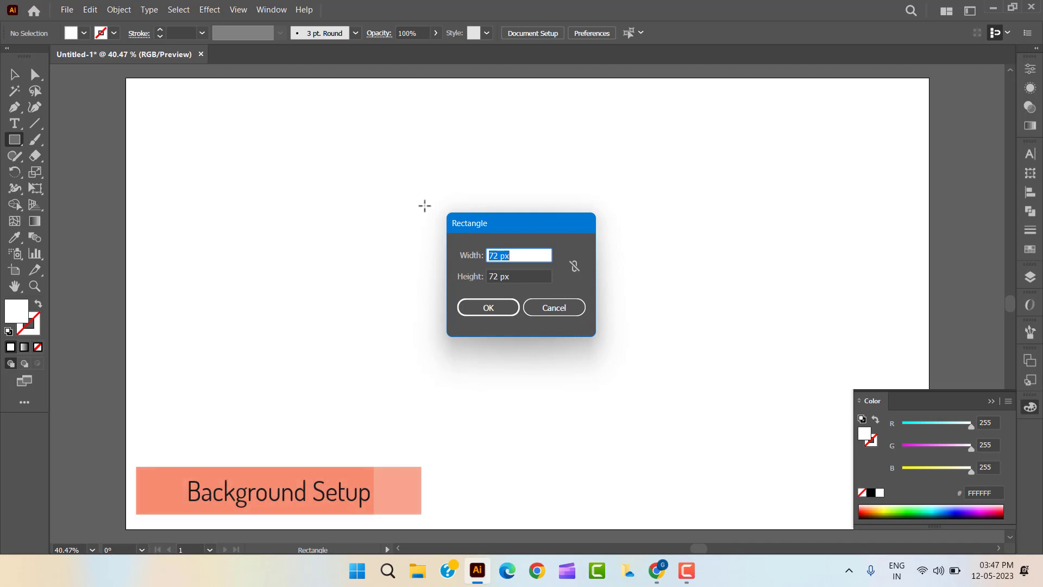
{"action": "type", "text": "1"}
{"action": "type", "text": "920"}
{"action": "key", "text": "Tab"}
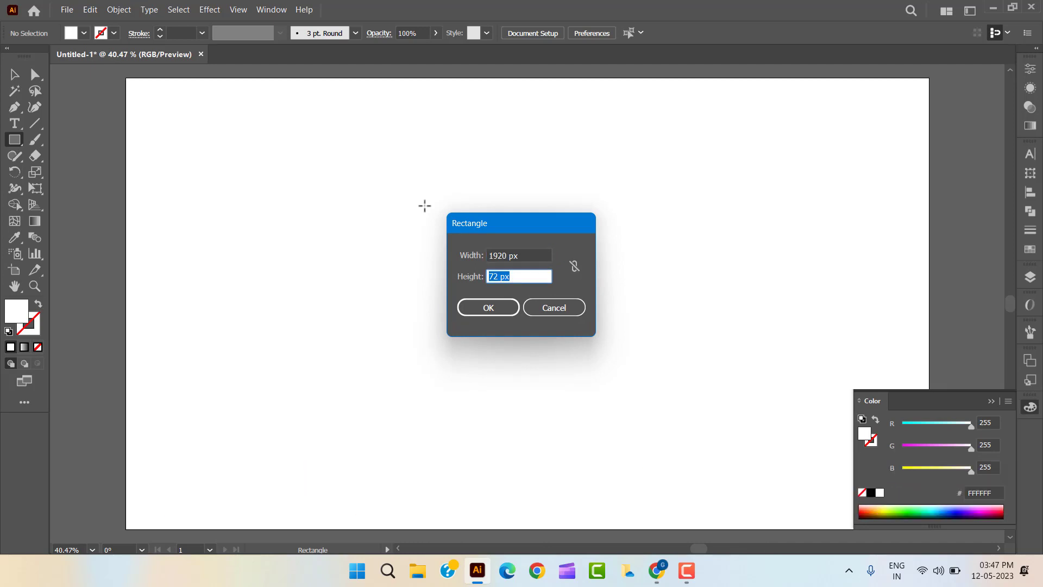
{"action": "type", "text": "1080"}
{"action": "left_click", "coordinate": [497, 308]}
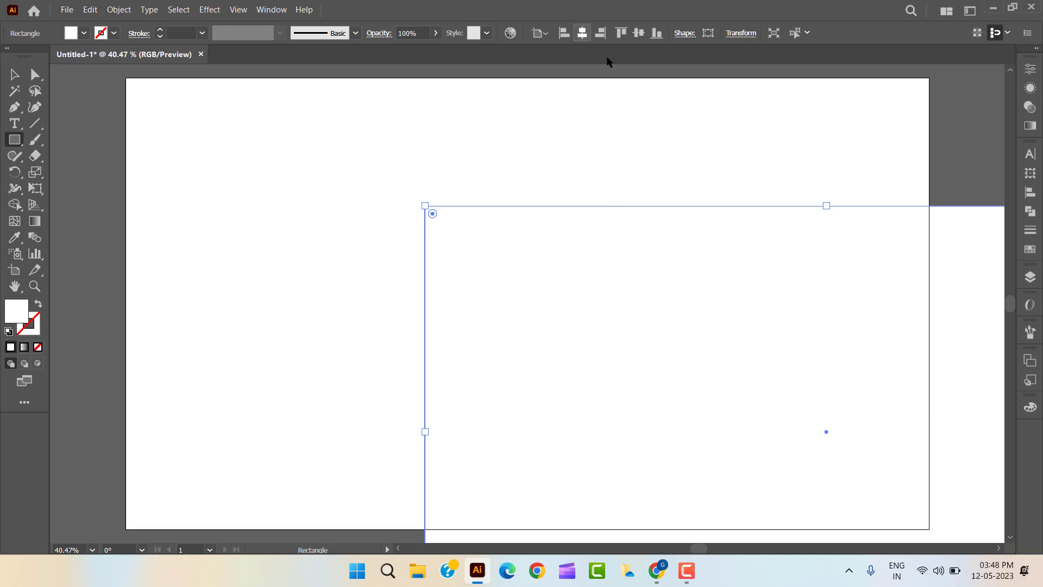
Centre the rectangle on the artboard, fill it black, and lock it.
{"action": "left_click", "coordinate": [596, 36]}
{"action": "left_click", "coordinate": [641, 35]}
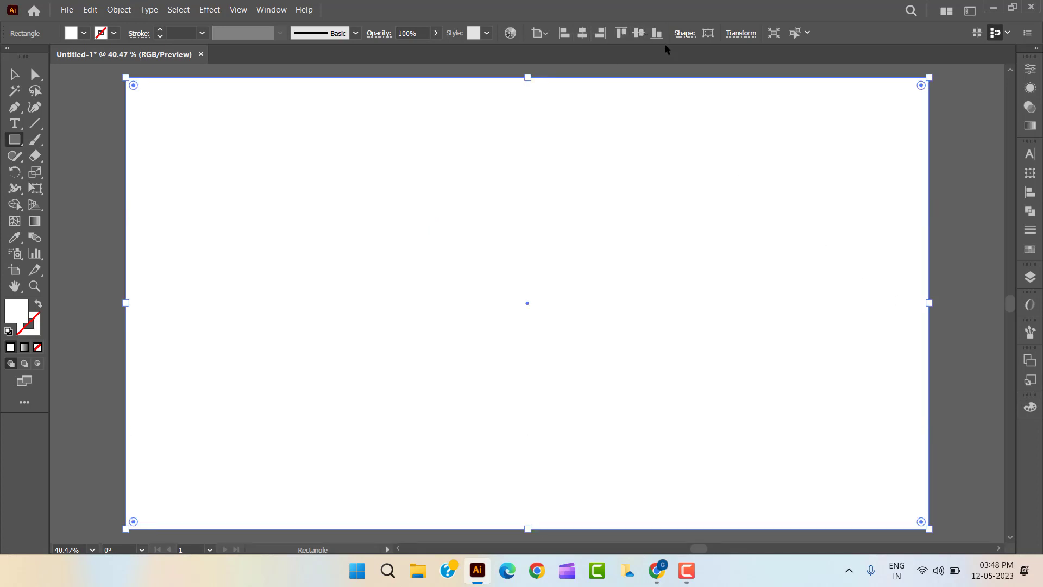
{"action": "left_click", "coordinate": [1031, 248]}
{"action": "left_click", "coordinate": [889, 190]}
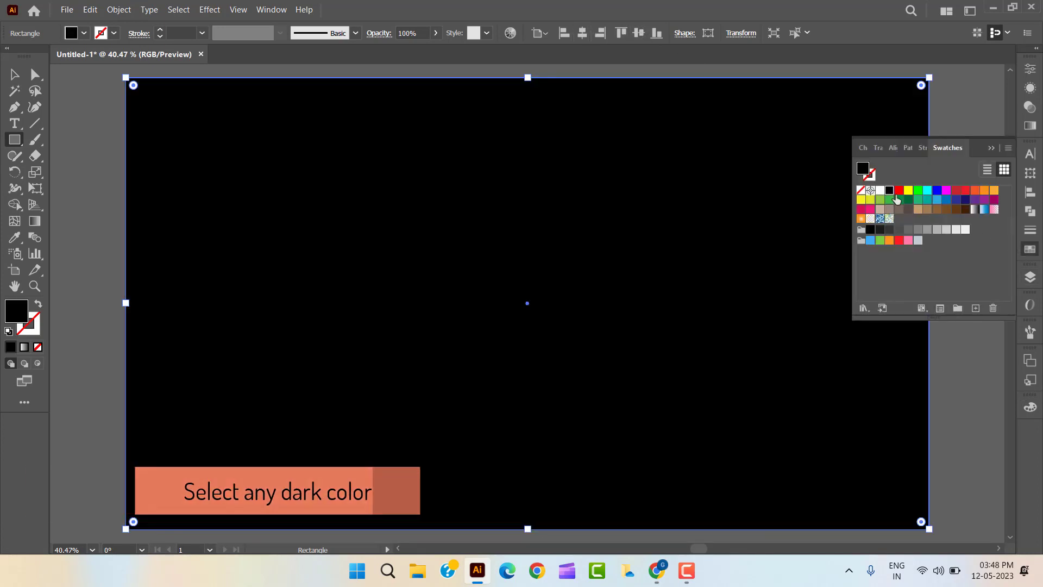
{"action": "left_click", "coordinate": [1030, 249]}
{"action": "left_click", "coordinate": [118, 10]}
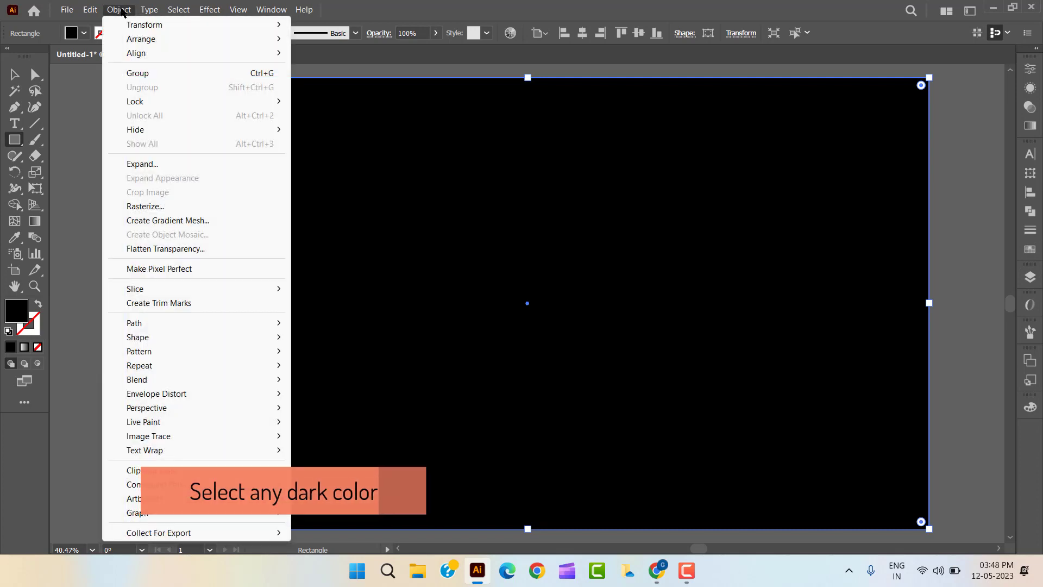
{"action": "mouse_move", "coordinate": [135, 101]}
{"action": "left_click", "coordinate": [320, 101]}
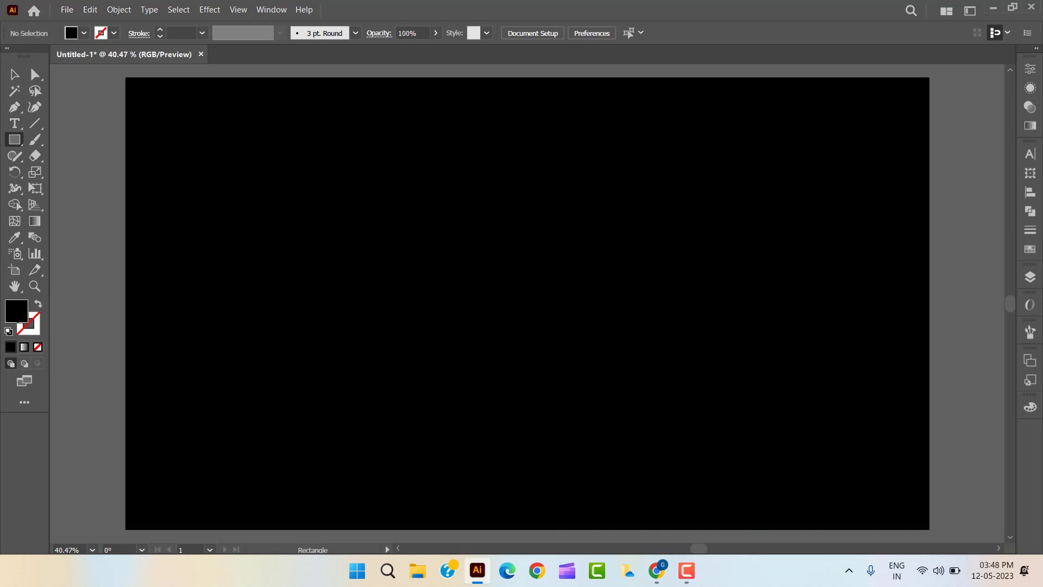
Add white text, enlarge it to about 153 pt, and move it toward the artboard centre.
{"action": "left_click", "coordinate": [1029, 249]}
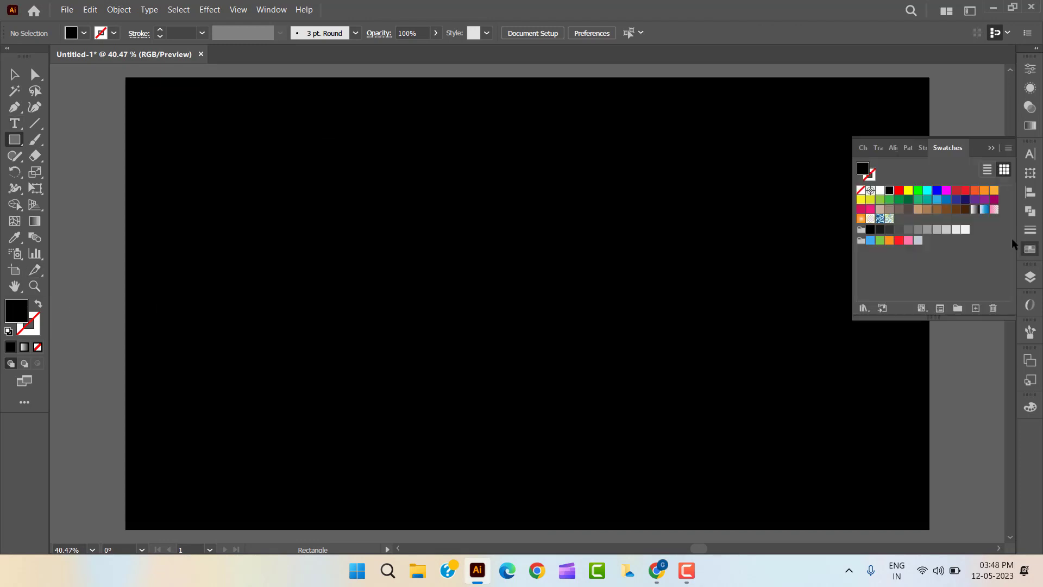
{"action": "left_click", "coordinate": [879, 191]}
{"action": "left_click", "coordinate": [1028, 250]}
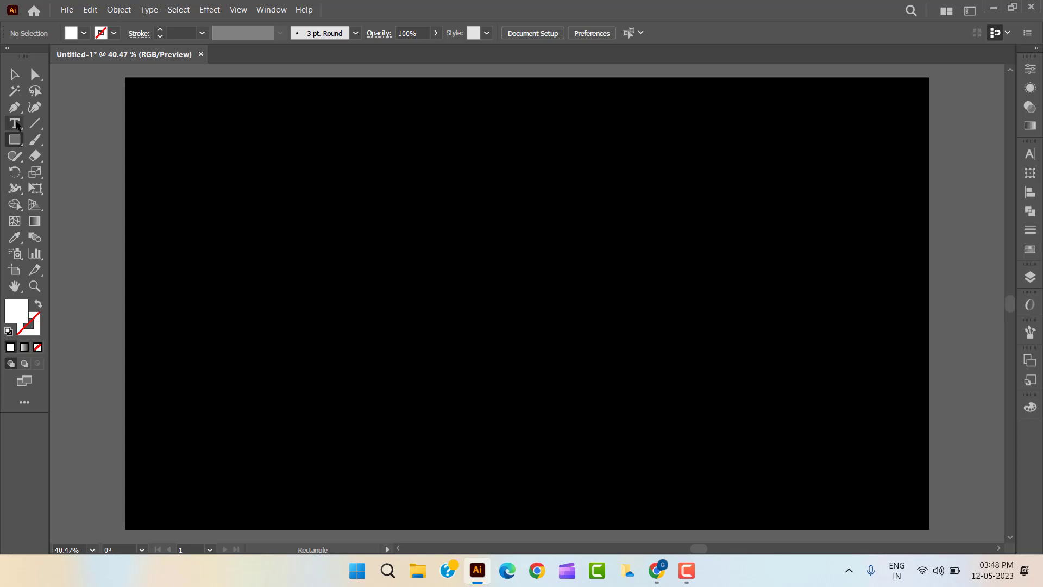
{"action": "left_click", "coordinate": [15, 124]}
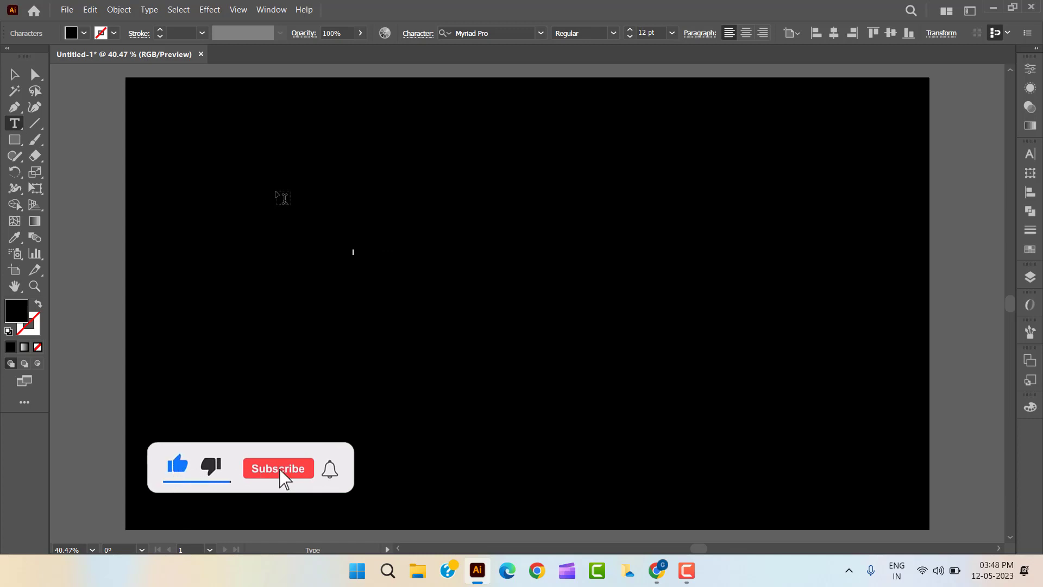
{"action": "type", "text": "Hello"}
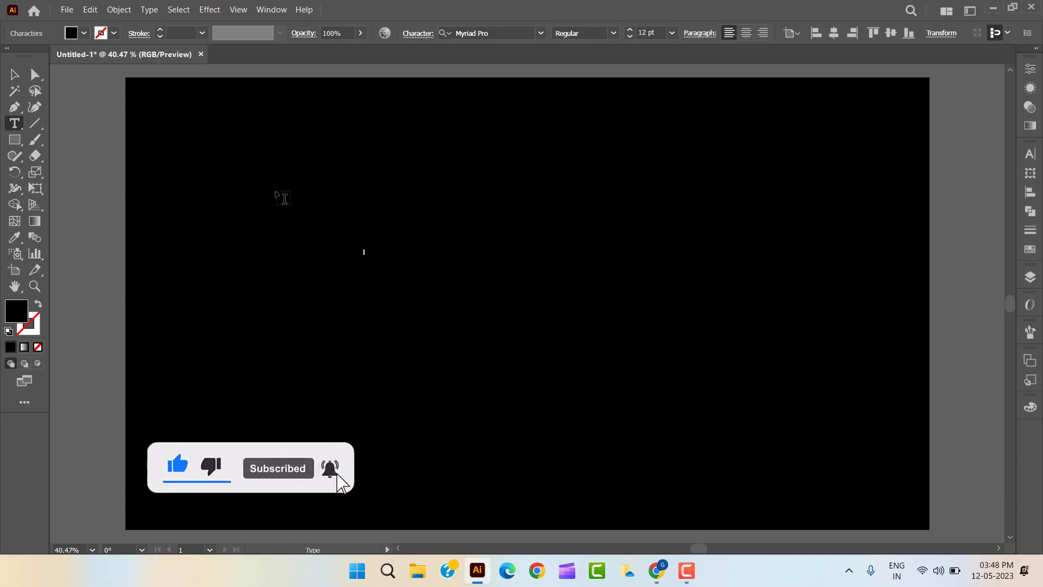
{"action": "left_click", "coordinate": [11, 73]}
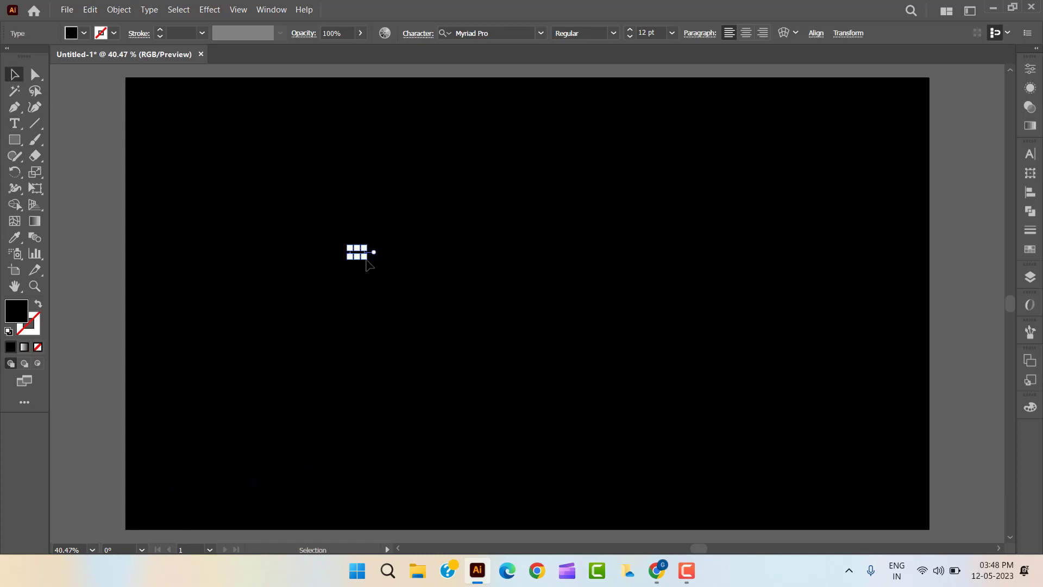
{"action": "left_click_drag", "start_coordinate": [368, 262], "coordinate": [532, 319]}
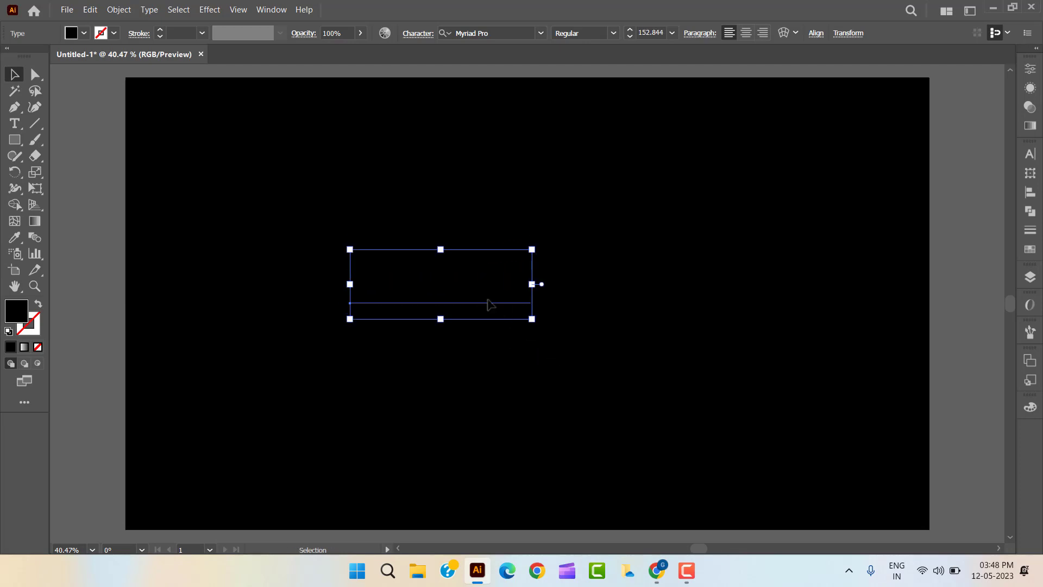
{"action": "left_click_drag", "start_coordinate": [478, 296], "coordinate": [556, 303]}
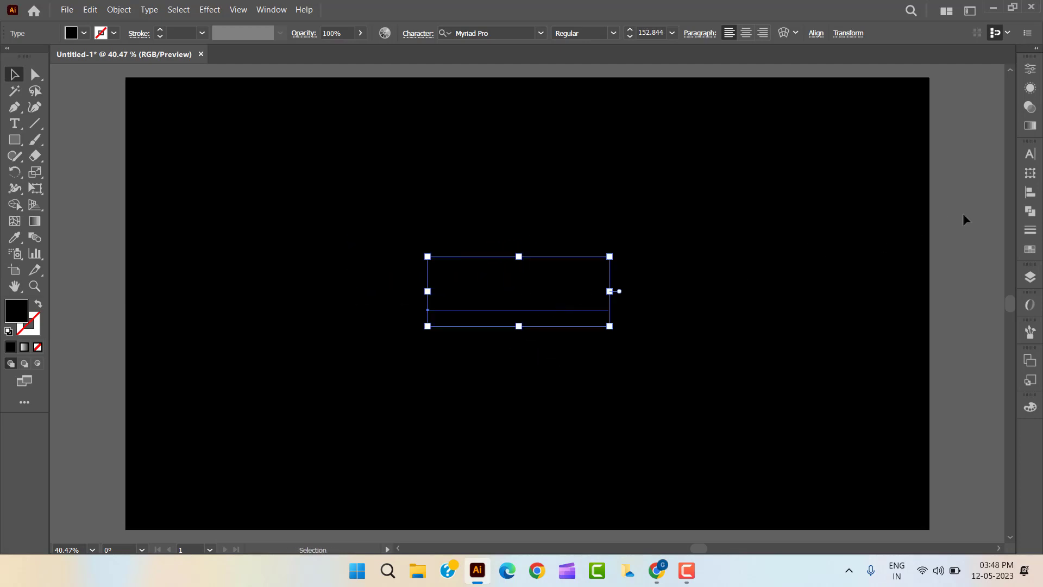
Give the text a new bright red fill in the Appearance panel.
{"action": "left_click", "coordinate": [1029, 89]}
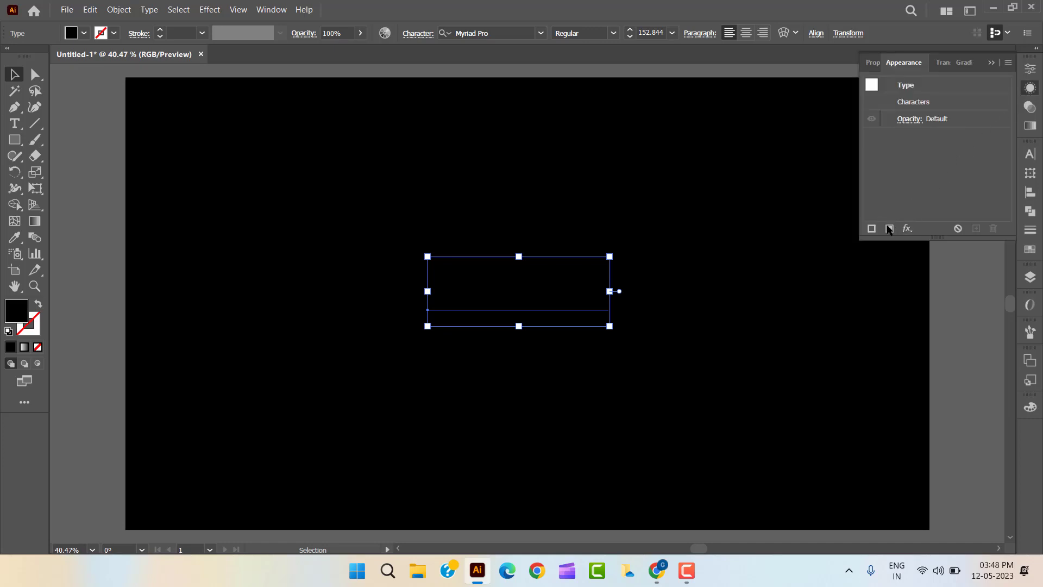
{"action": "left_click", "coordinate": [890, 229]}
{"action": "left_click", "coordinate": [944, 137]}
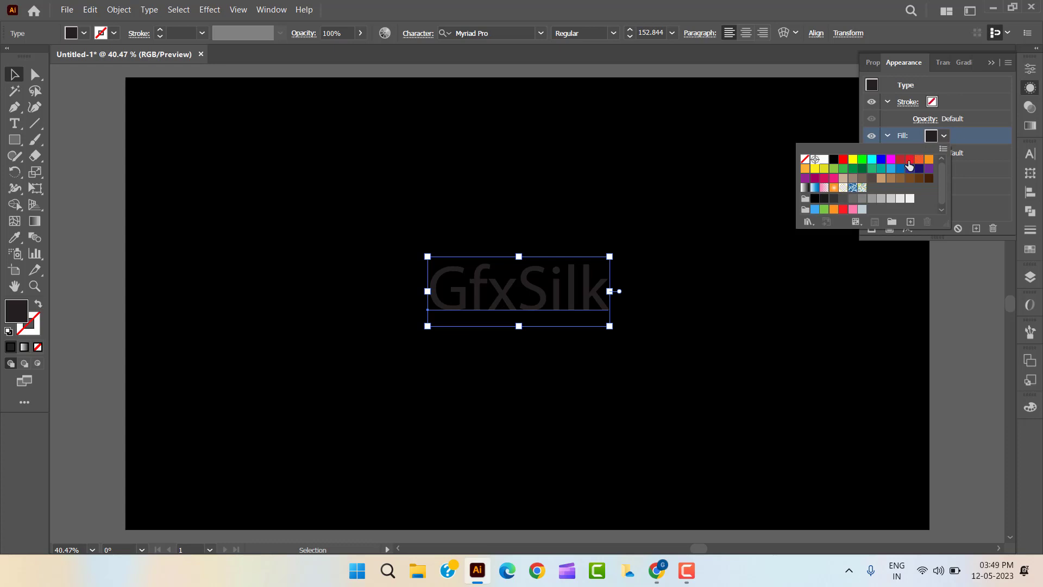
{"action": "left_click", "coordinate": [911, 160]}
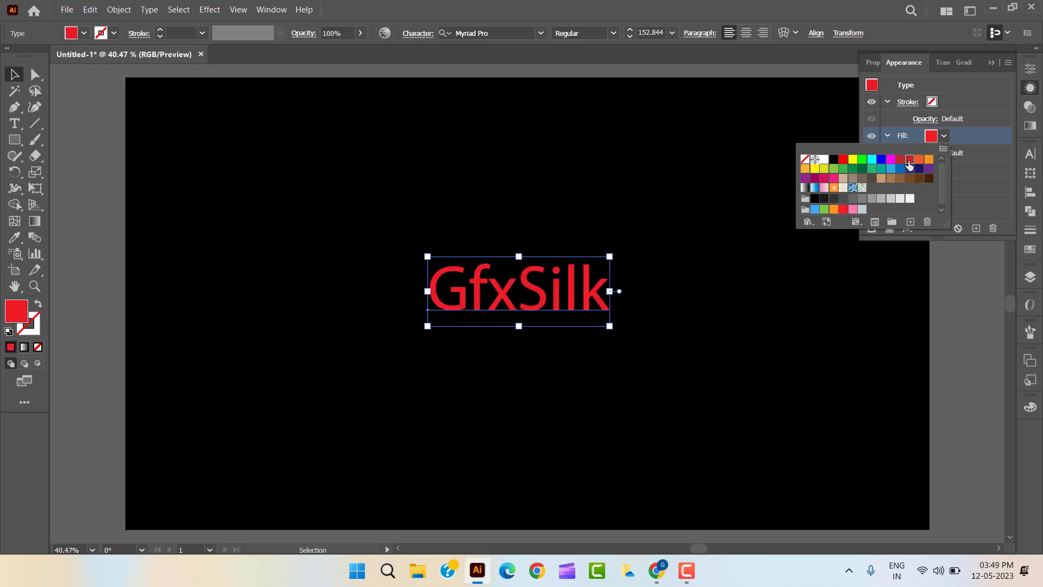
{"action": "left_click", "coordinate": [844, 161]}
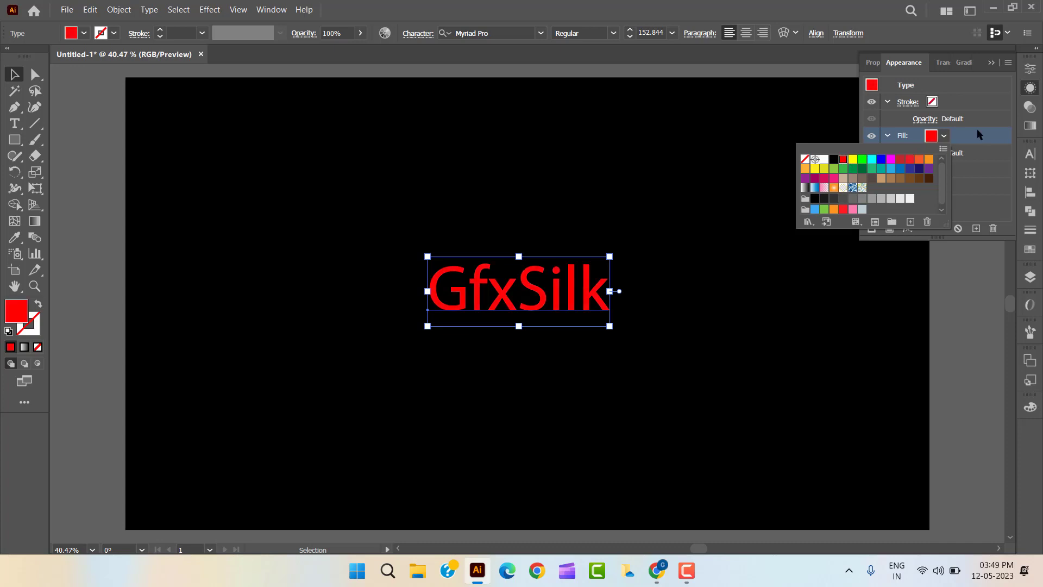
{"action": "left_click", "coordinate": [978, 131]}
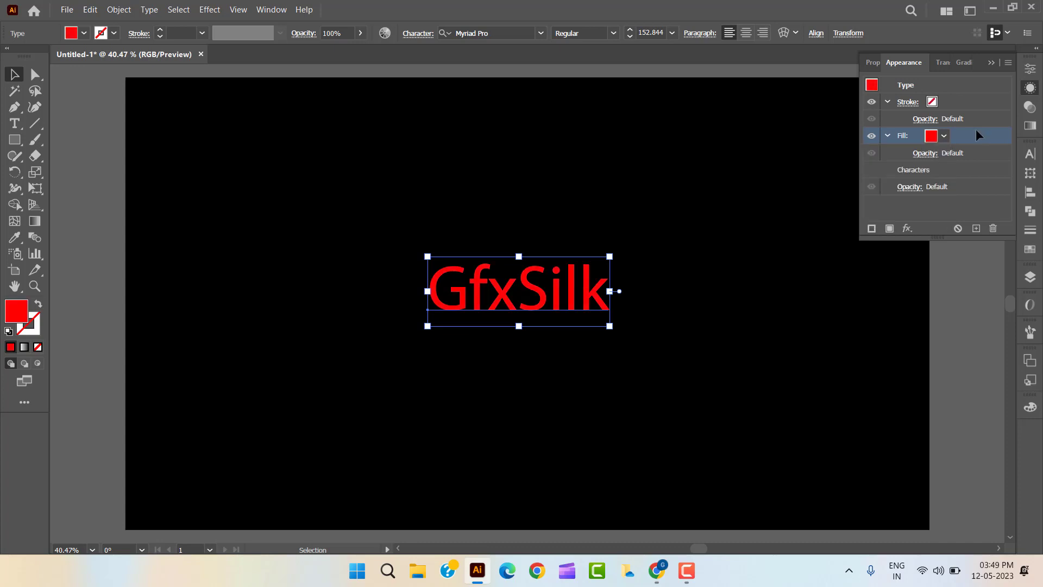
Enlarge the GfxSilk text to about 255 pt and nudge it to centre.
{"action": "left_click_drag", "start_coordinate": [641, 312], "coordinate": [673, 373]}
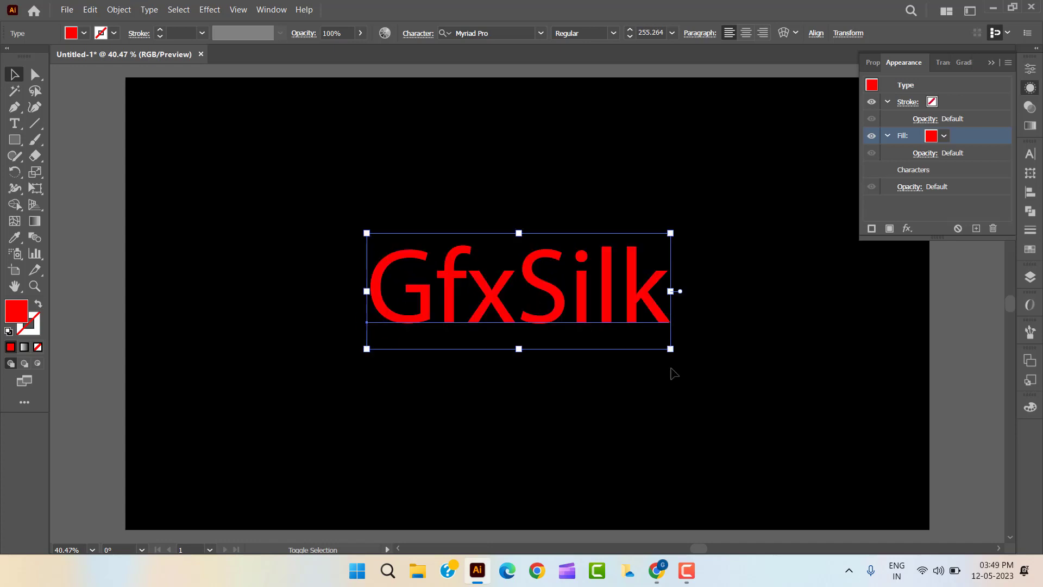
{"action": "left_click_drag", "start_coordinate": [659, 322], "coordinate": [660, 328]}
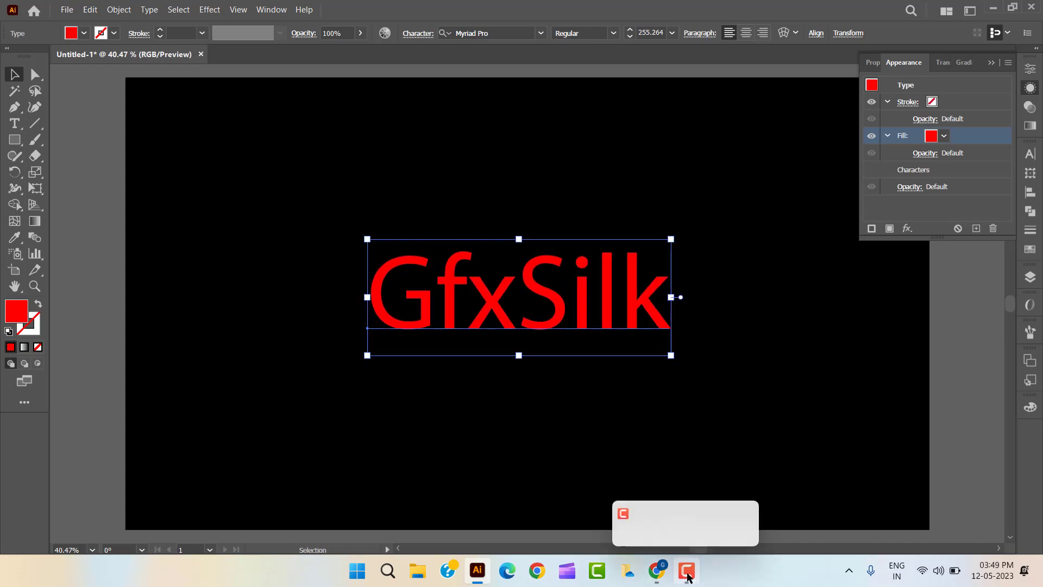
{"action": "left_click", "coordinate": [687, 571]}
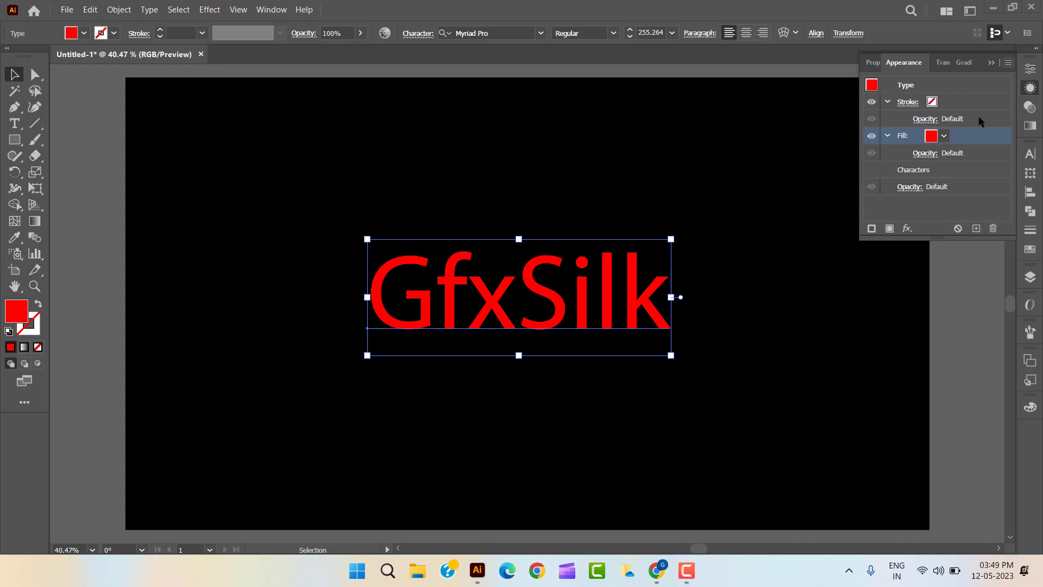
Change the GfxSilk typeface to Beardsons Normal from the Character font list.
{"action": "left_click", "coordinate": [1034, 70]}
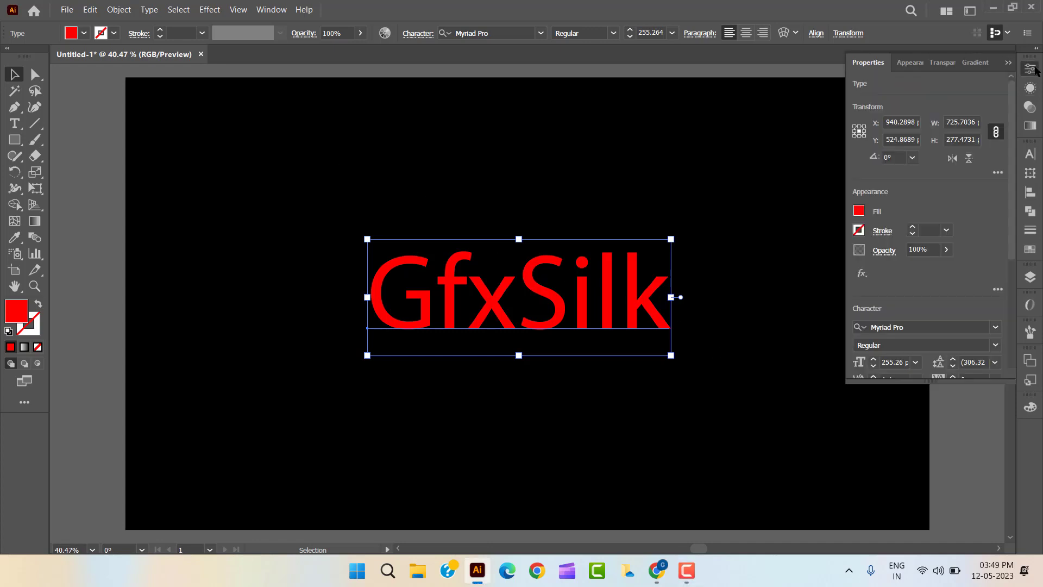
{"action": "left_click", "coordinate": [996, 328]}
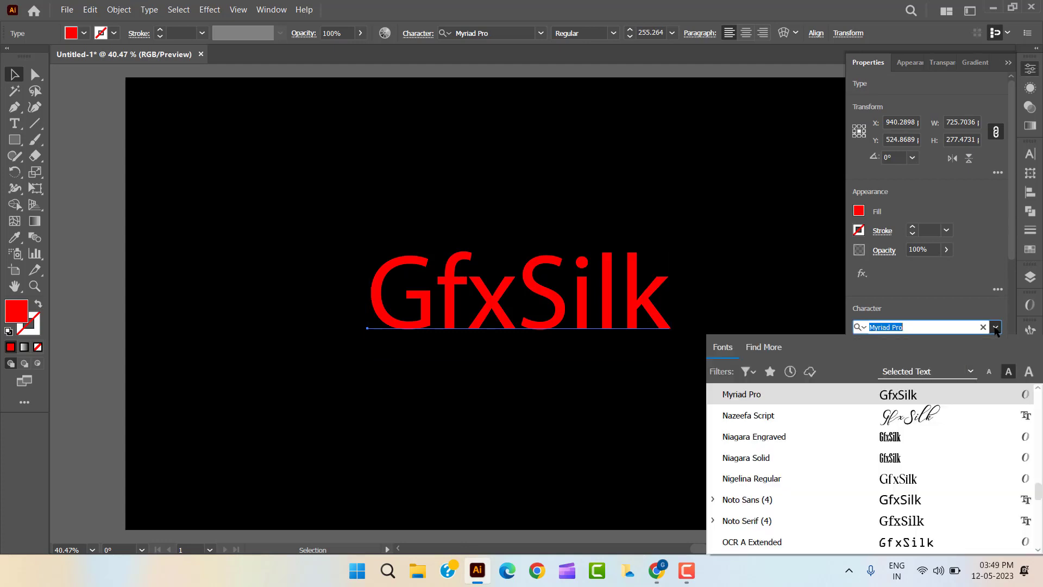
{"action": "left_click", "coordinate": [686, 571]}
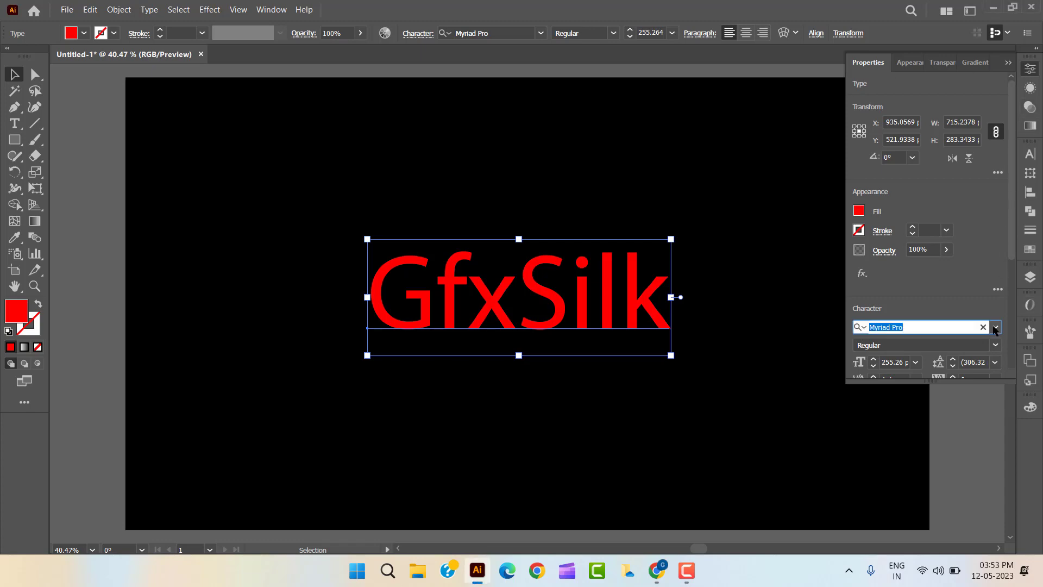
{"action": "left_click", "coordinate": [995, 328]}
{"action": "scroll", "coordinate": [922, 484], "scroll_direction": "up", "scroll_amount": 15}
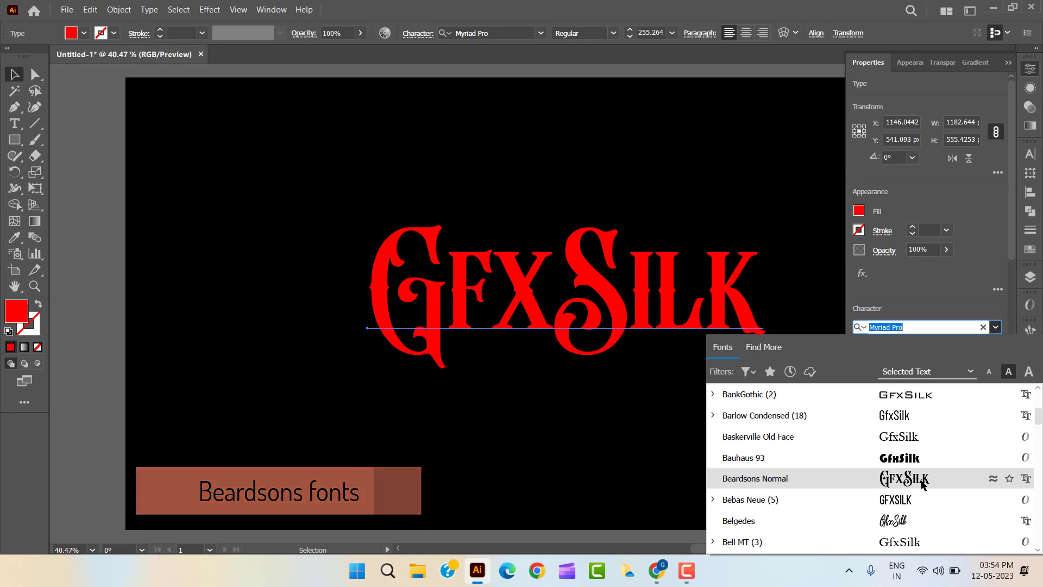
{"action": "left_click", "coordinate": [922, 479]}
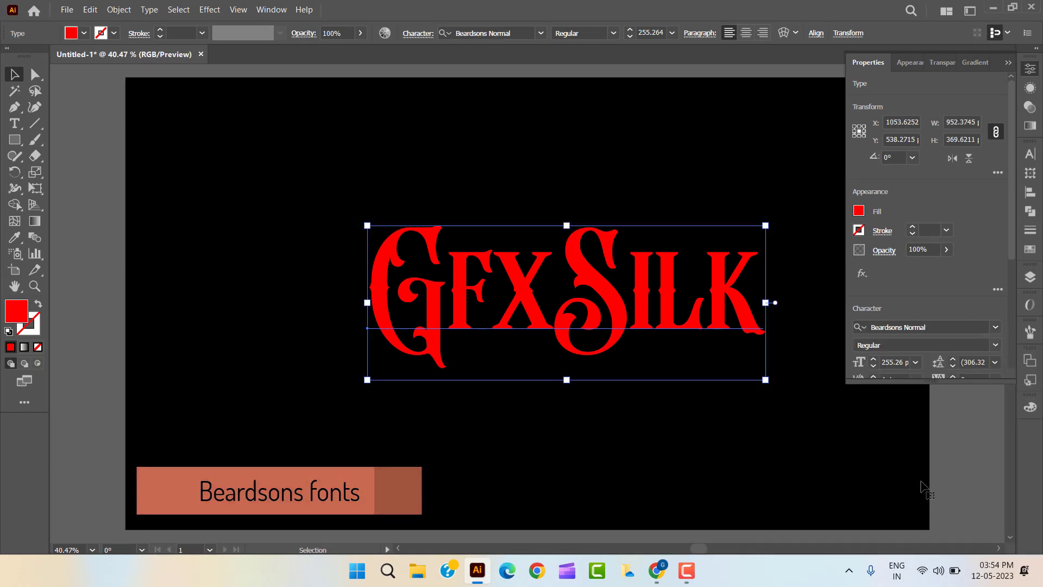
Horizontally centre the GfxSilk text on the artboard, then reselect it and show its Appearance settings.
{"action": "left_click", "coordinate": [1027, 194]}
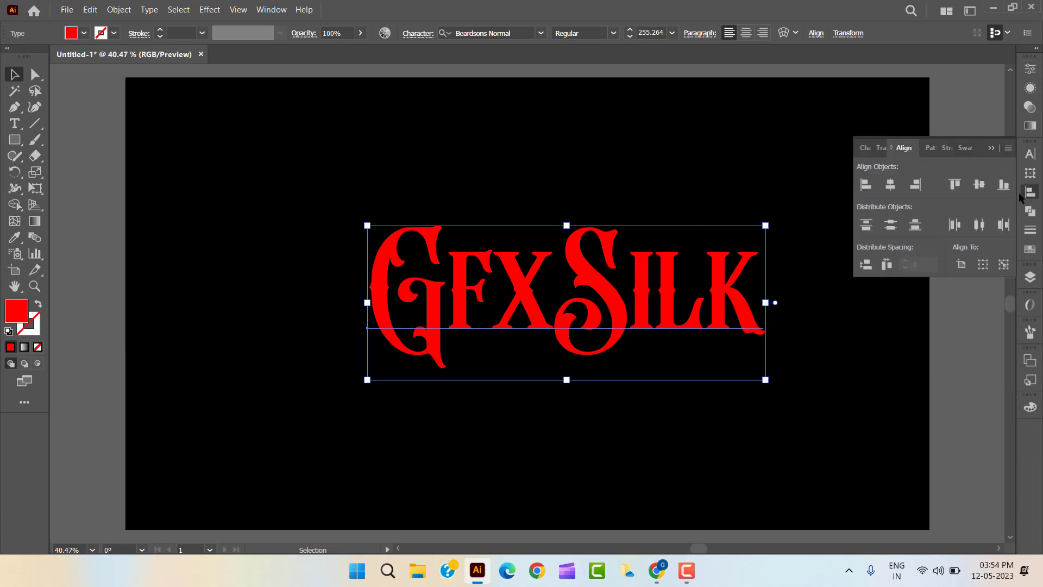
{"action": "left_click", "coordinate": [891, 184]}
{"action": "left_click", "coordinate": [782, 175]}
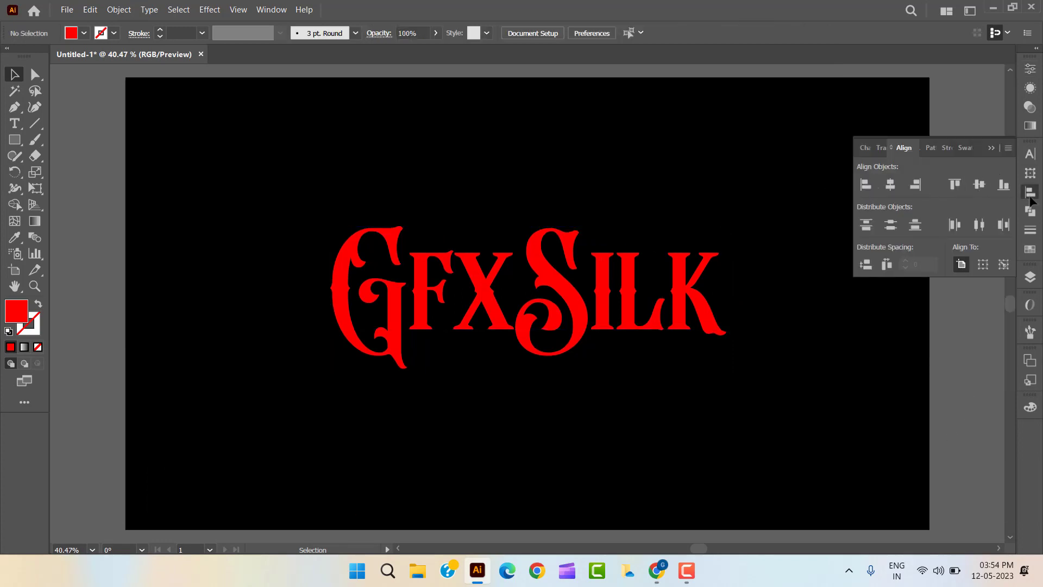
{"action": "left_click", "coordinate": [1030, 194]}
{"action": "left_click", "coordinate": [701, 306]}
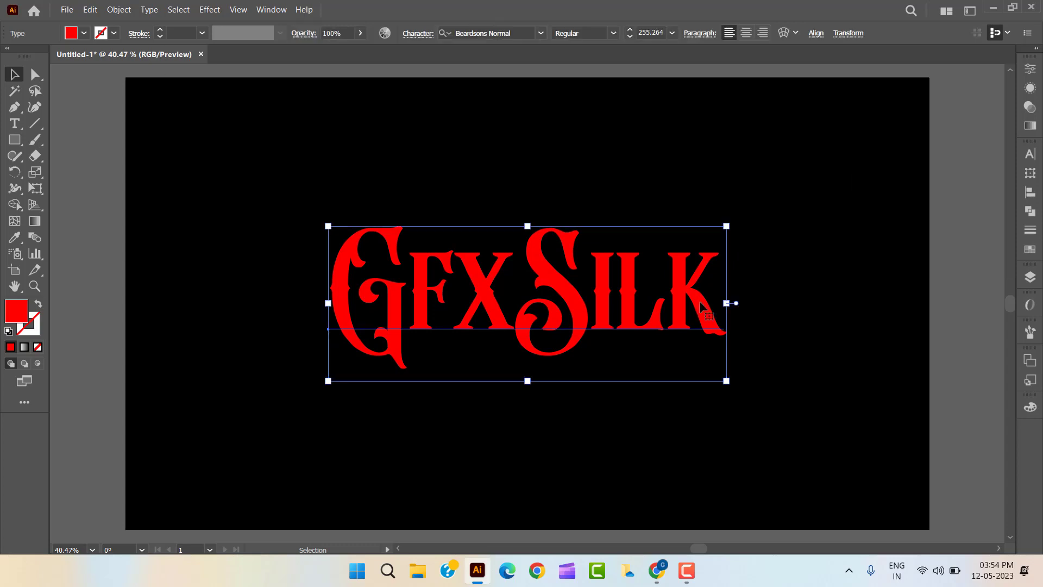
{"action": "left_click", "coordinate": [1030, 92]}
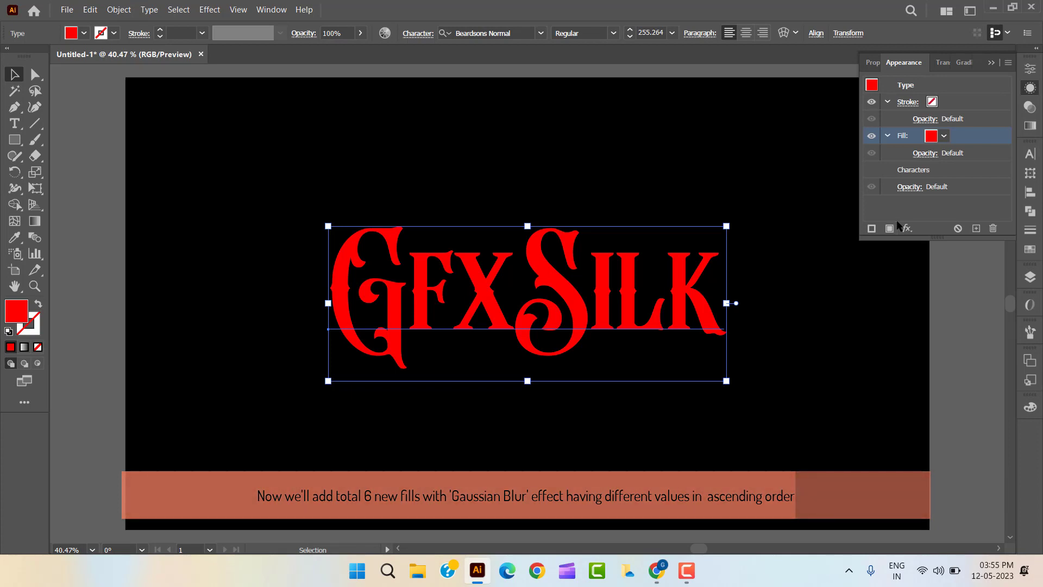
Apply Gaussian Blurs of 10 px and 5 px radius to the red fill.
{"action": "left_click", "coordinate": [906, 229]}
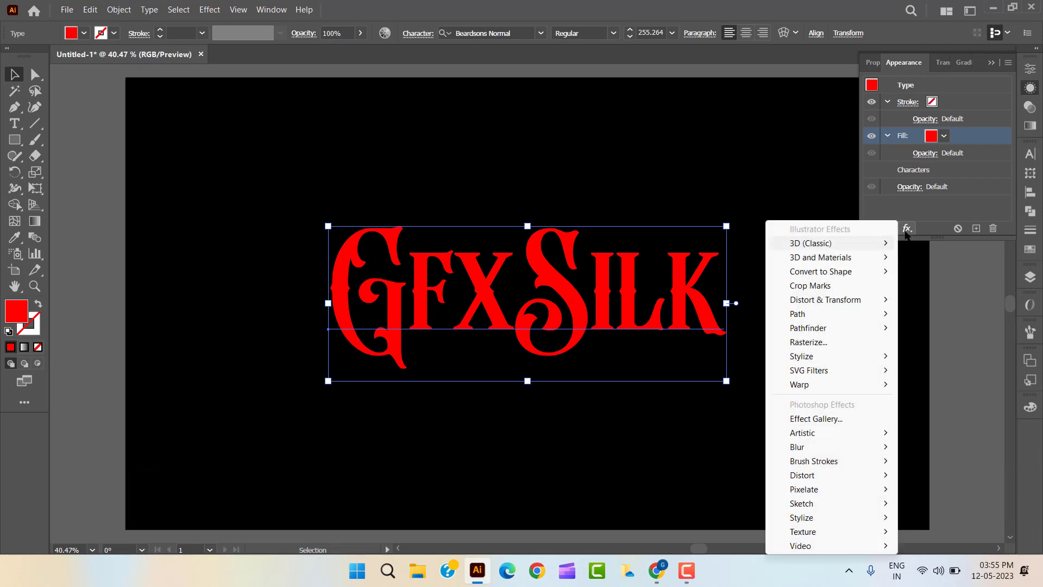
{"action": "mouse_move", "coordinate": [797, 446]}
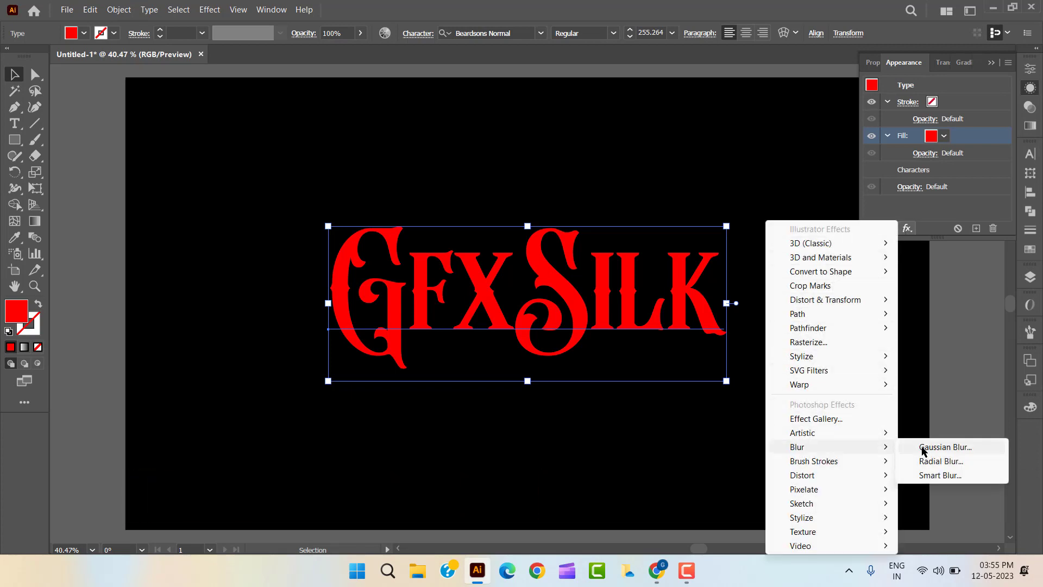
{"action": "left_click", "coordinate": [924, 448]}
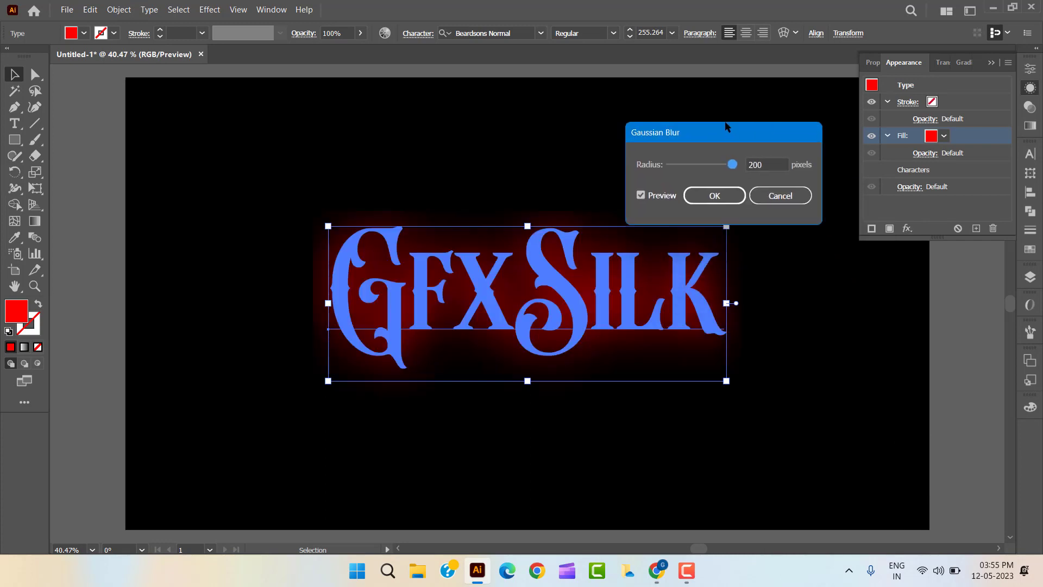
{"action": "left_click_drag", "start_coordinate": [769, 200], "coordinate": [729, 107]}
{"action": "double_click", "coordinate": [732, 128]}
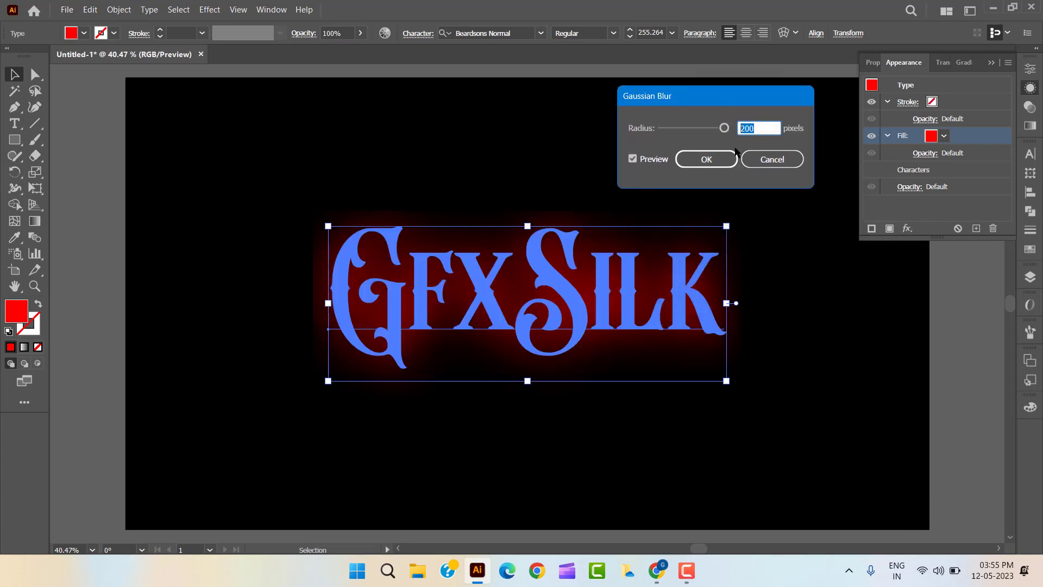
{"action": "type", "text": "10"}
{"action": "left_click", "coordinate": [707, 159]}
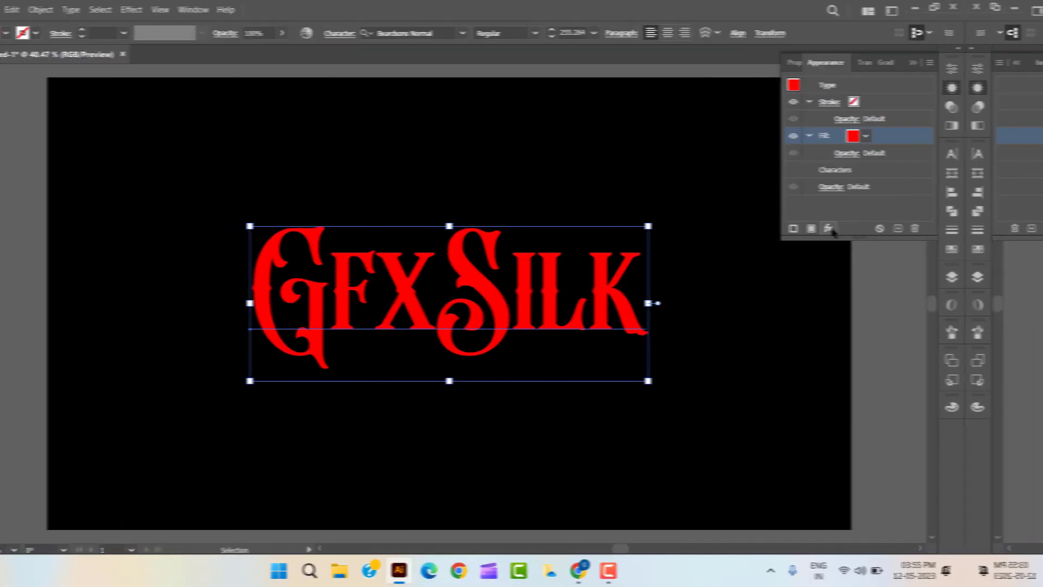
{"action": "left_click", "coordinate": [907, 228]}
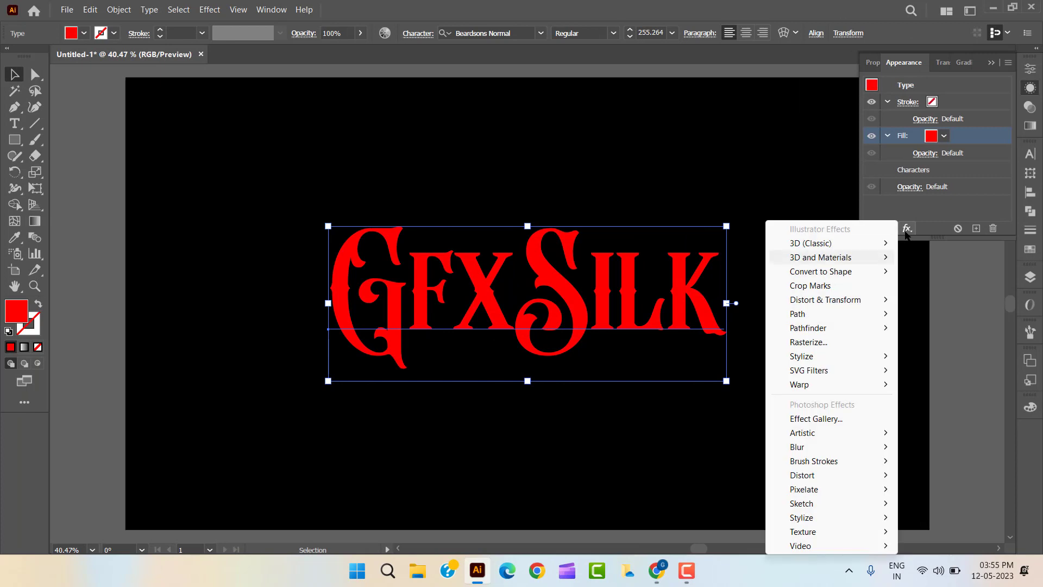
{"action": "mouse_move", "coordinate": [797, 446]}
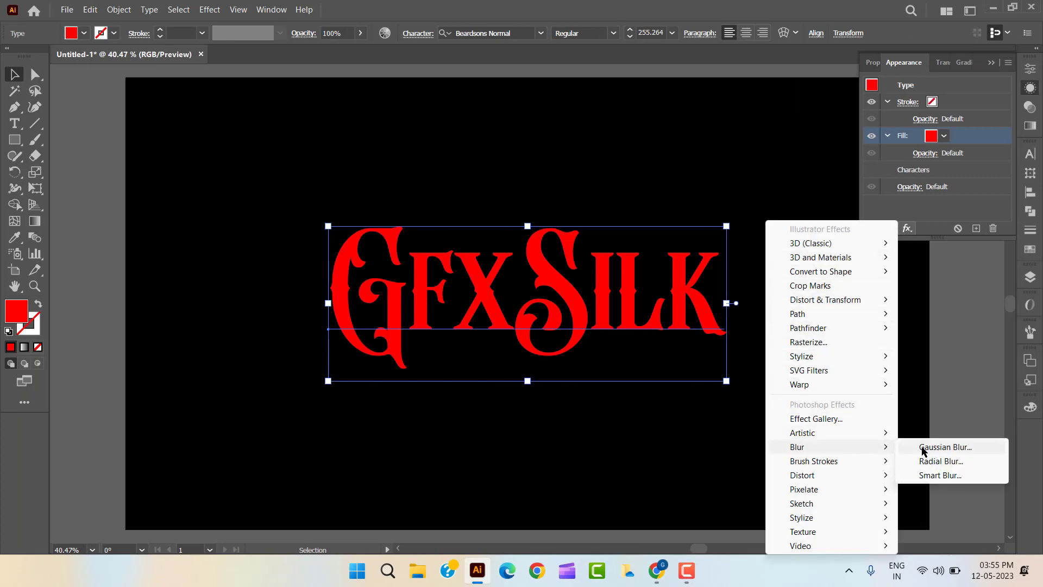
{"action": "left_click", "coordinate": [924, 448]}
{"action": "left_click_drag", "start_coordinate": [766, 194], "coordinate": [726, 101]}
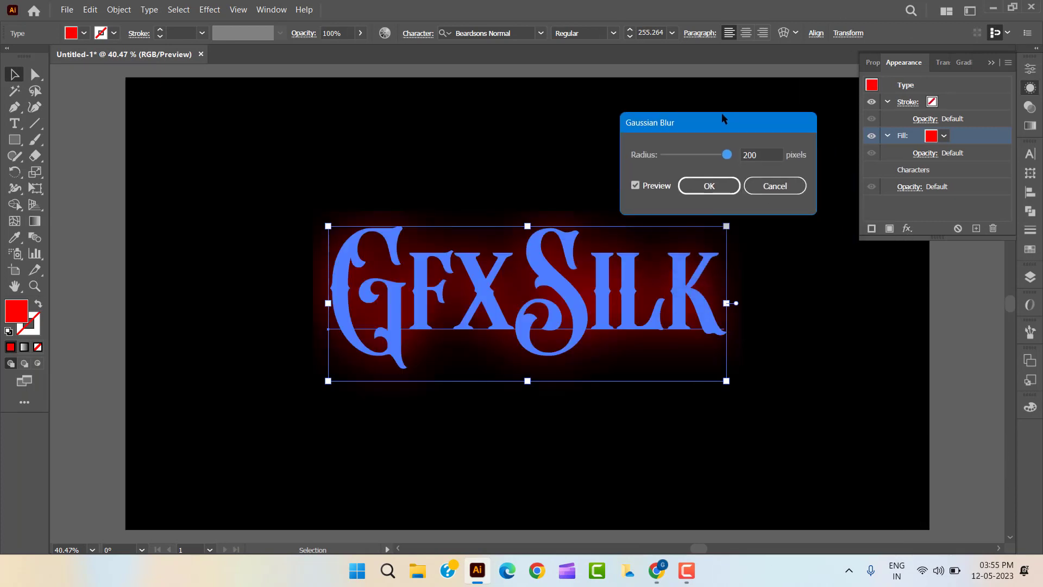
{"action": "double_click", "coordinate": [731, 128]}
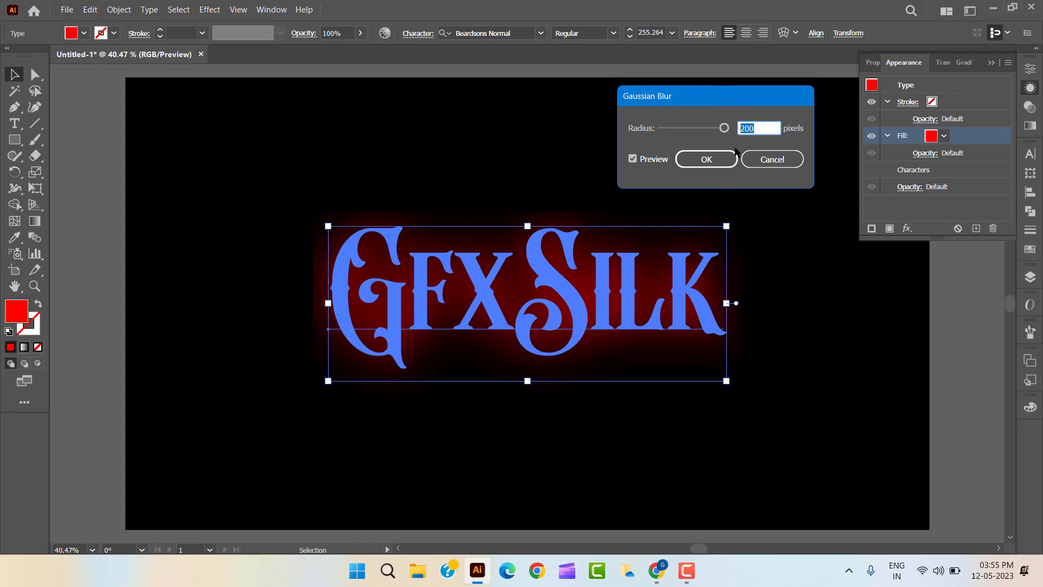
{"action": "type", "text": "5"}
{"action": "left_click", "coordinate": [706, 159]}
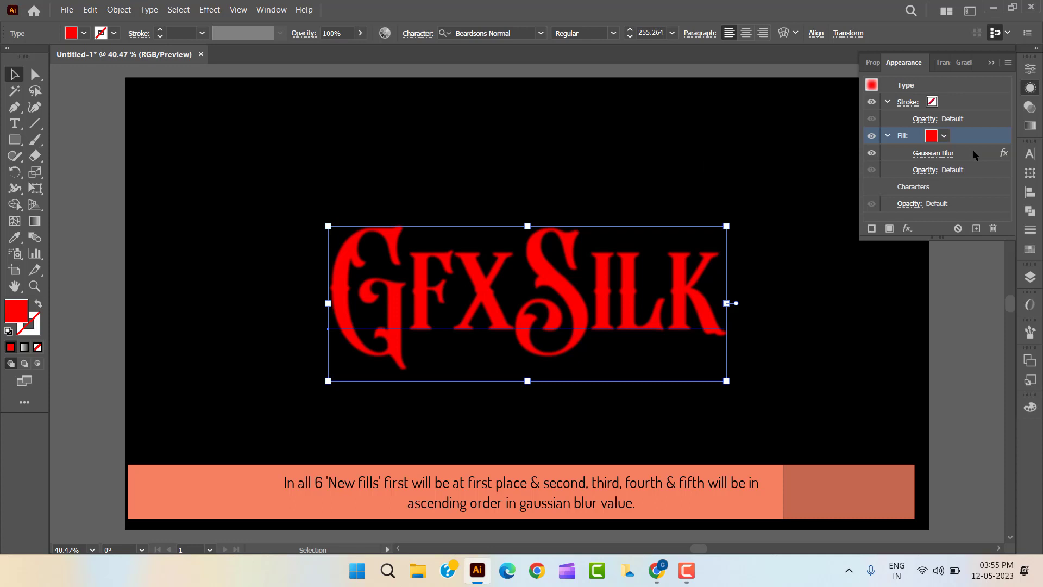
Add a new fill beneath the blurred one and give it a 3 px Gaussian Blur.
{"action": "left_click", "coordinate": [890, 228]}
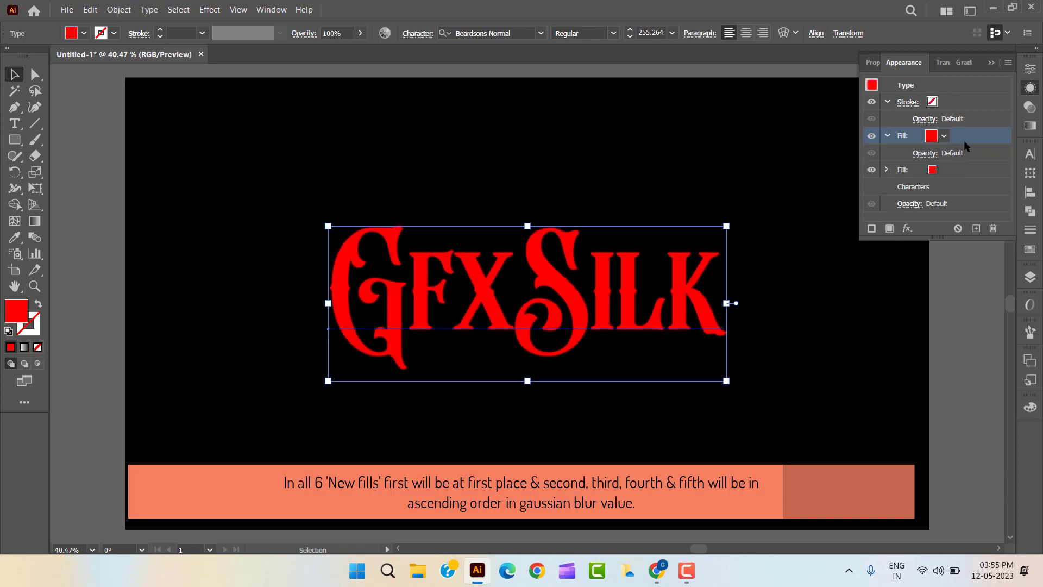
{"action": "left_click_drag", "start_coordinate": [973, 133], "coordinate": [974, 179]}
{"action": "left_click", "coordinate": [954, 187]}
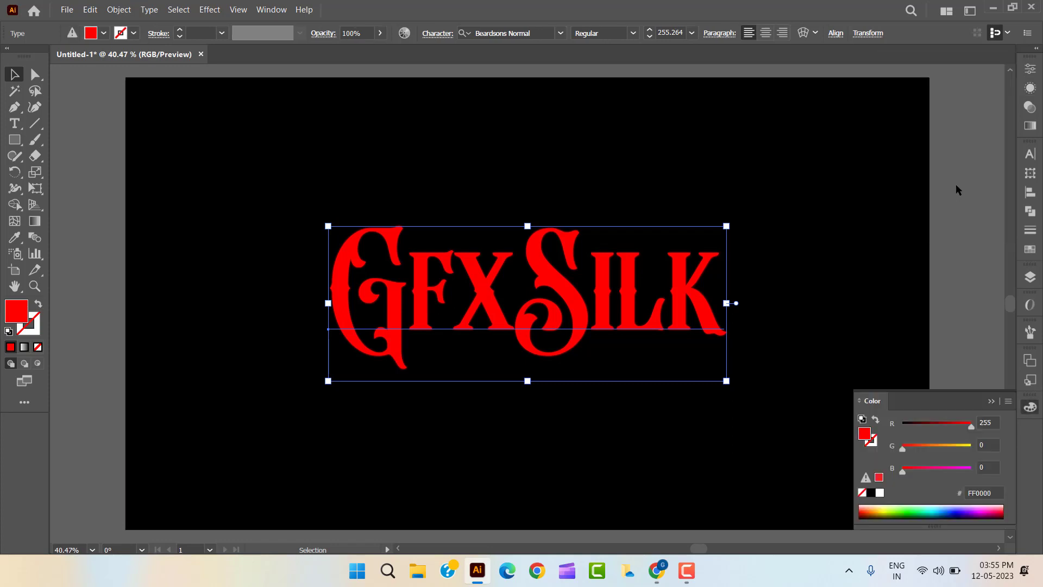
{"action": "left_click", "coordinate": [1026, 91]}
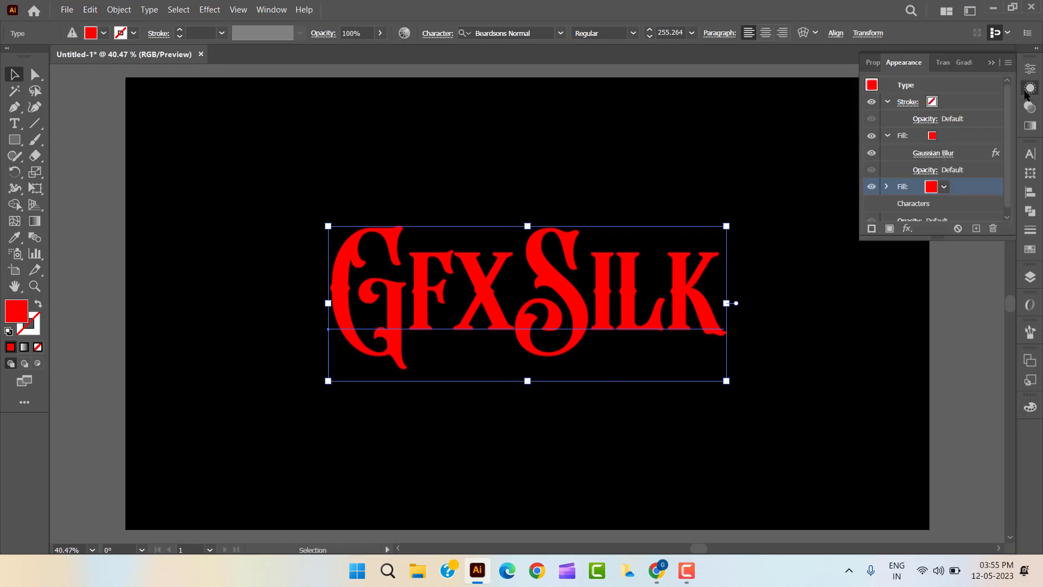
{"action": "left_click", "coordinate": [907, 228]}
{"action": "left_click", "coordinate": [946, 446]}
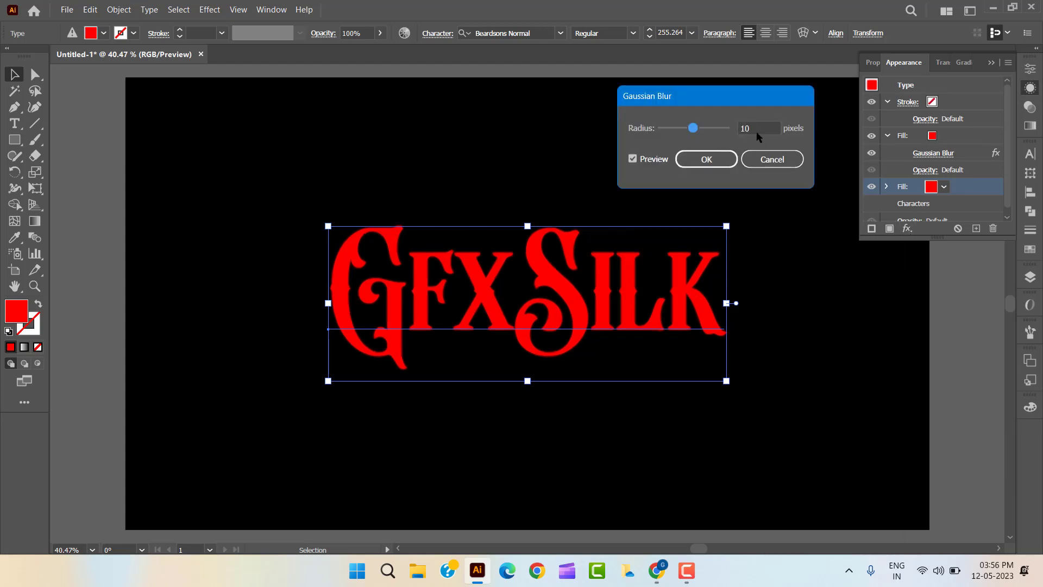
{"action": "left_click_drag", "start_coordinate": [757, 133], "coordinate": [736, 132]}
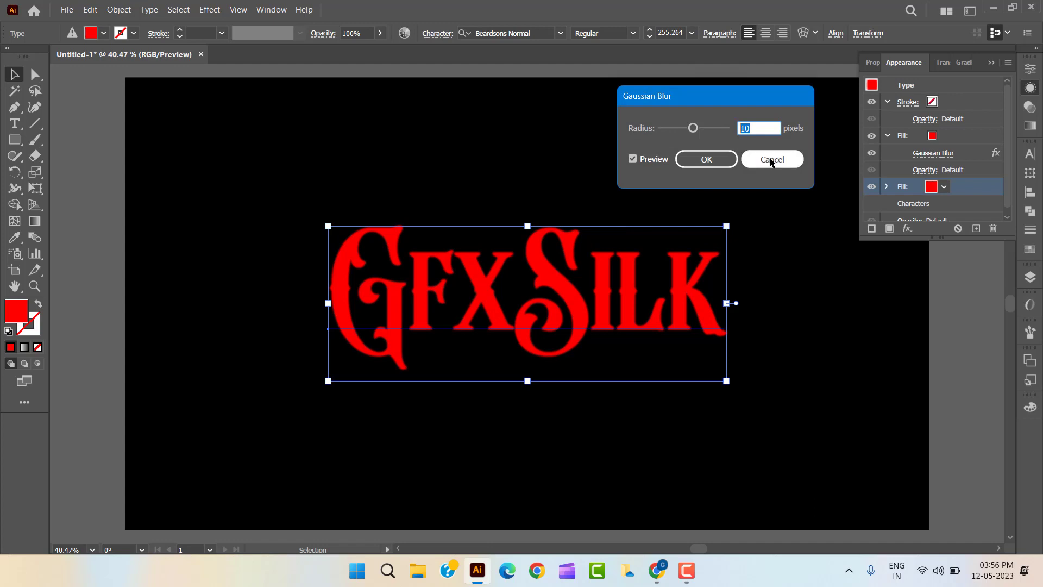
{"action": "type", "text": "3"}
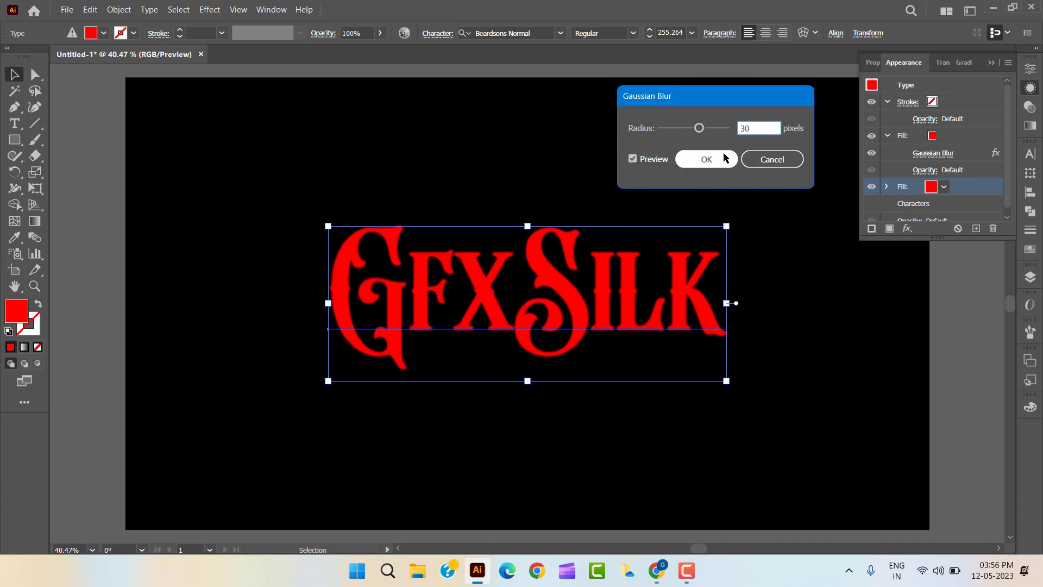
{"action": "left_click", "coordinate": [723, 158]}
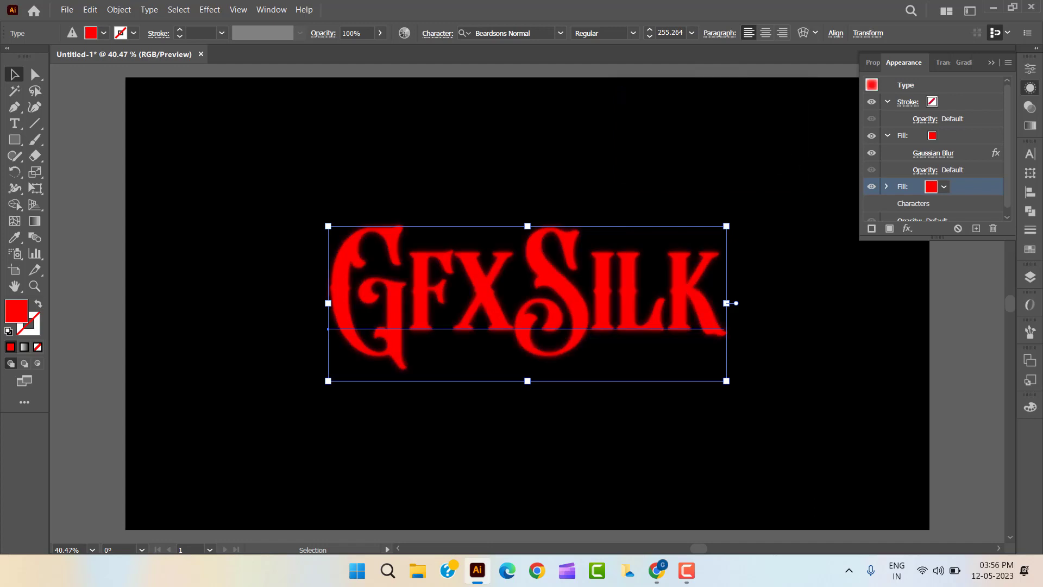
Duplicate the fill and give the third fill a 60 px Gaussian Blur.
{"action": "scroll", "coordinate": [951, 181], "scroll_direction": "down", "scroll_amount": 1}
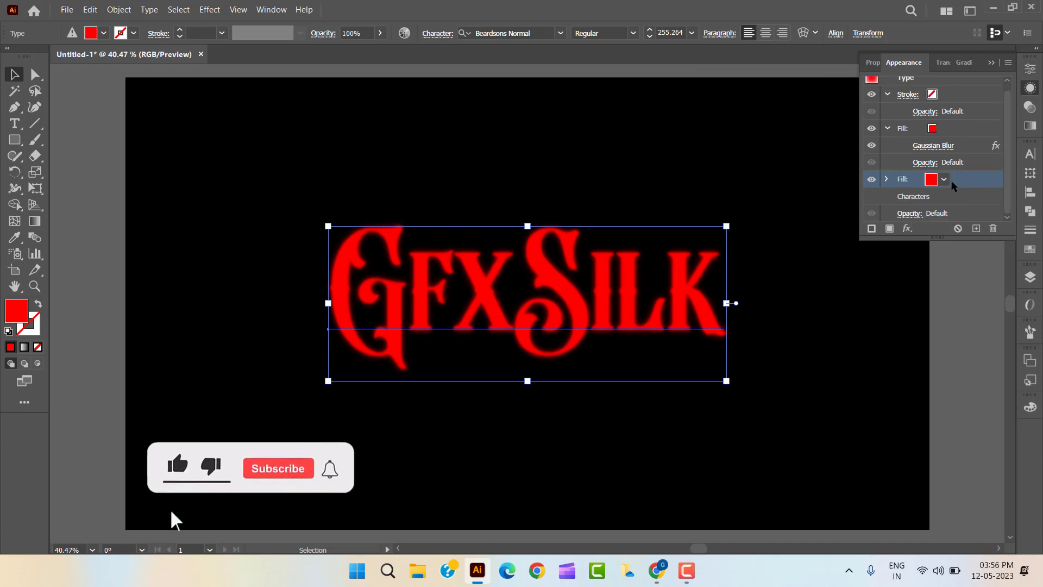
{"action": "left_click", "coordinate": [890, 228]}
{"action": "scroll", "coordinate": [962, 207], "scroll_direction": "down", "scroll_amount": 1}
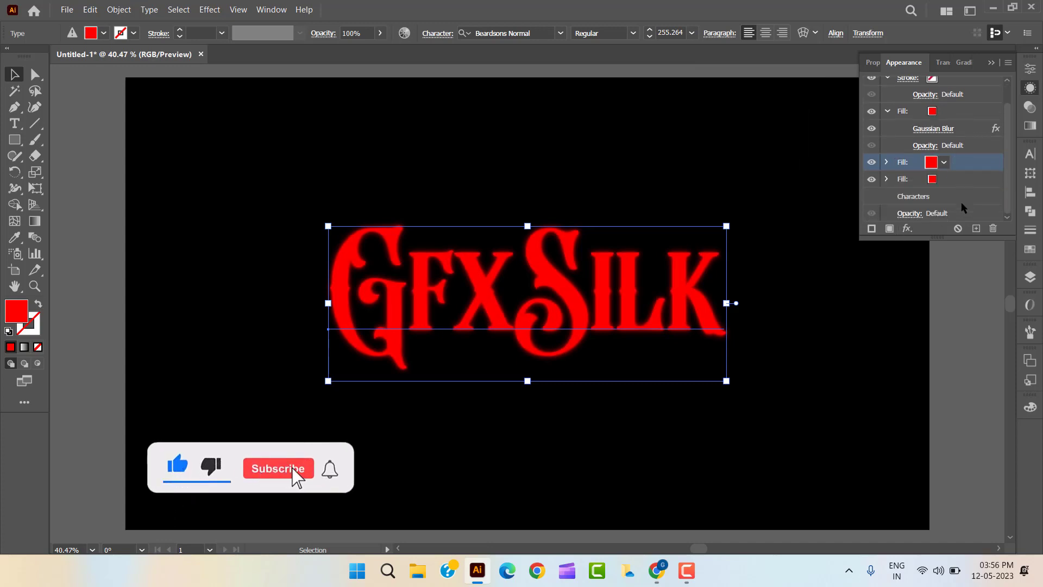
{"action": "scroll", "coordinate": [968, 193], "scroll_direction": "up", "scroll_amount": 1}
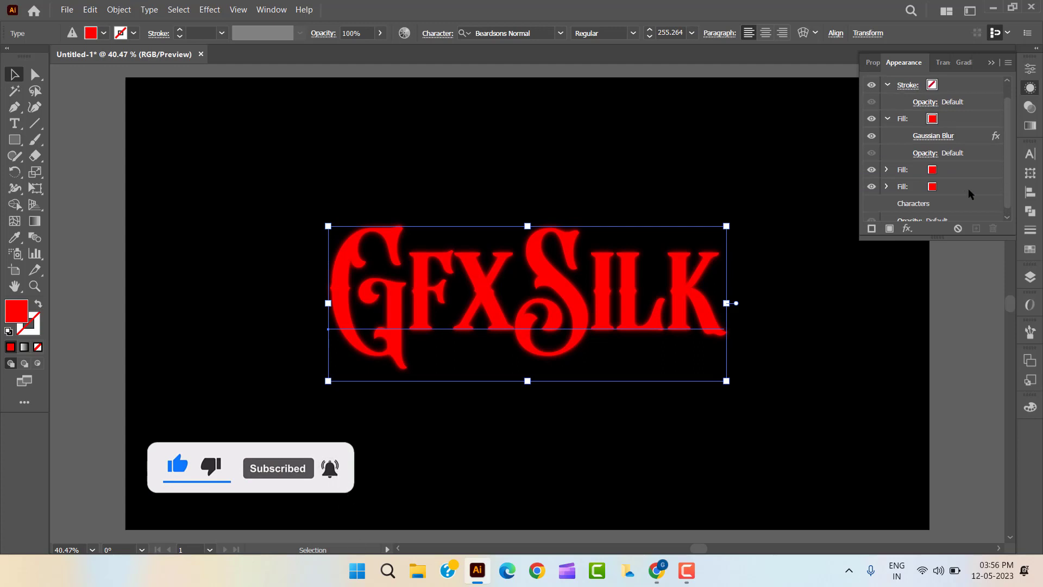
{"action": "scroll", "coordinate": [962, 186], "scroll_direction": "down", "scroll_amount": 1}
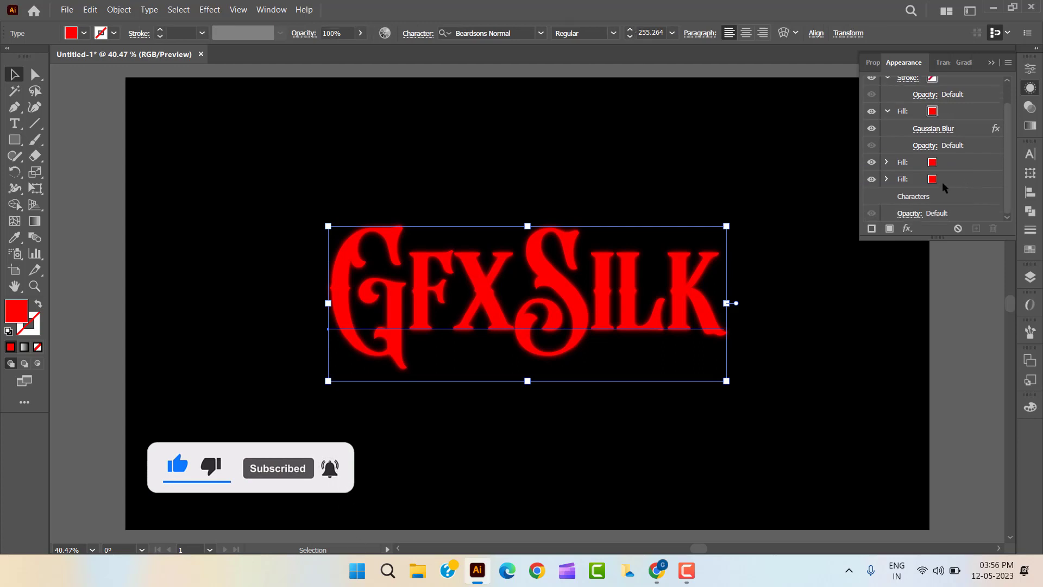
{"action": "left_click", "coordinate": [887, 111]}
{"action": "left_click", "coordinate": [887, 152]}
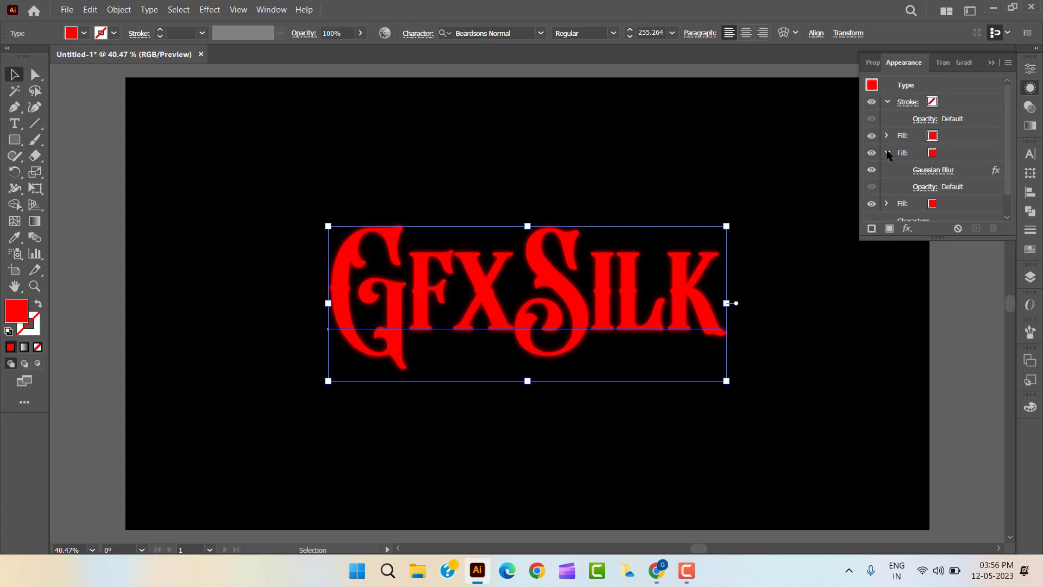
{"action": "left_click", "coordinate": [887, 169]}
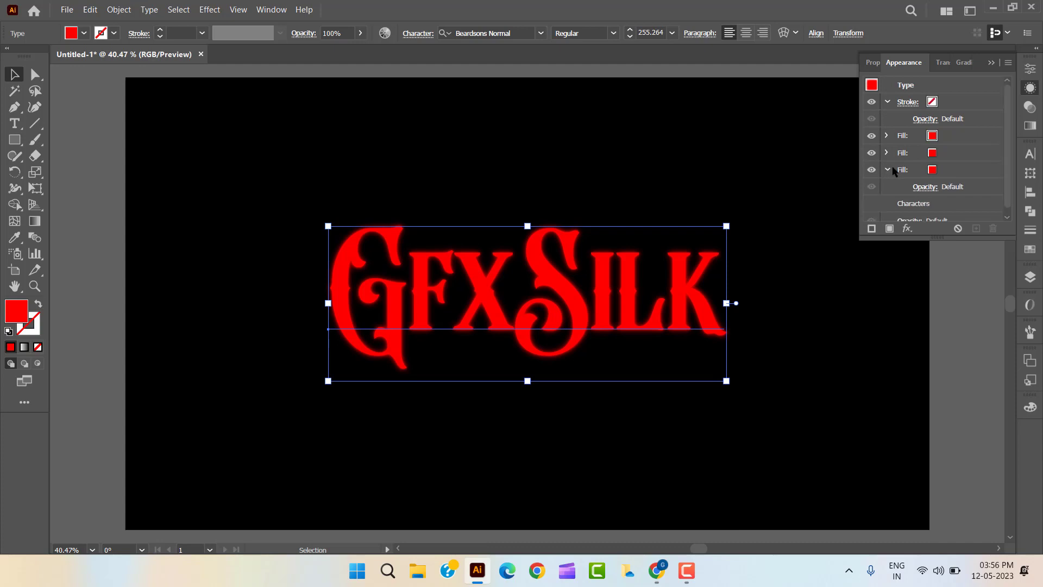
{"action": "left_click", "coordinate": [954, 169]}
{"action": "left_click", "coordinate": [908, 229]}
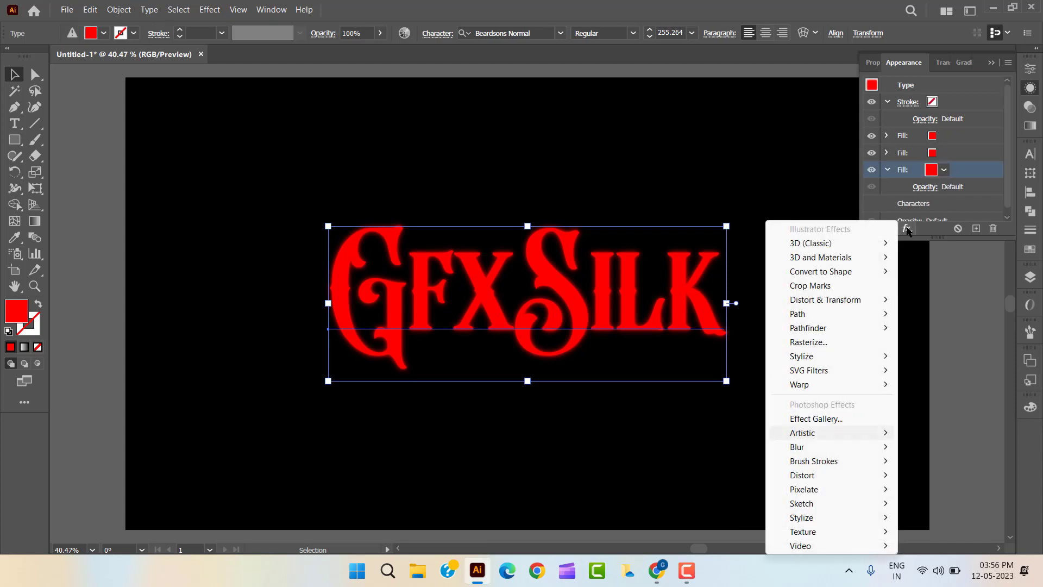
{"action": "mouse_move", "coordinate": [797, 447]}
{"action": "left_click", "coordinate": [935, 448]}
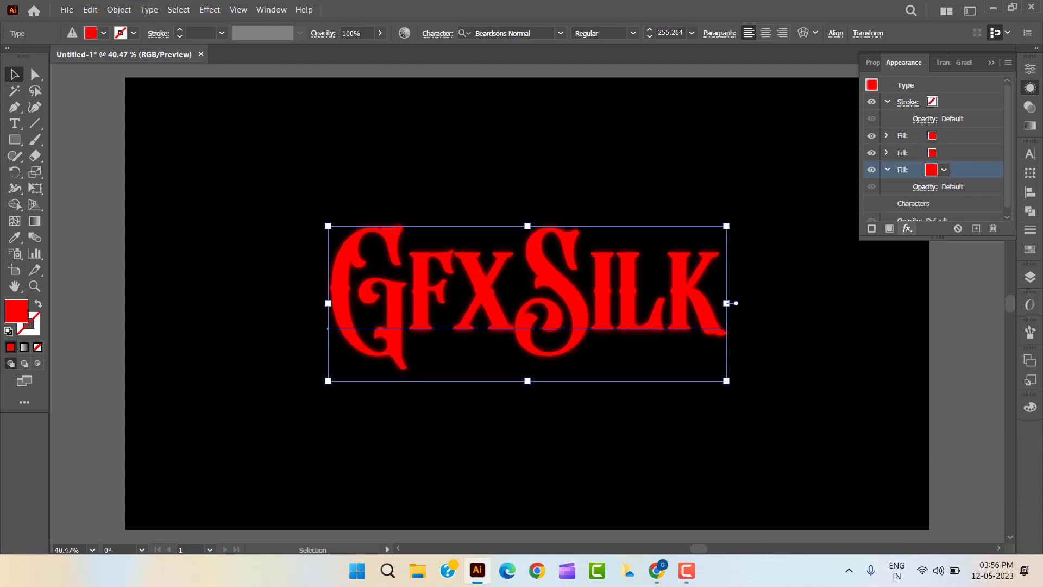
{"action": "left_click_drag", "start_coordinate": [757, 131], "coordinate": [738, 133]}
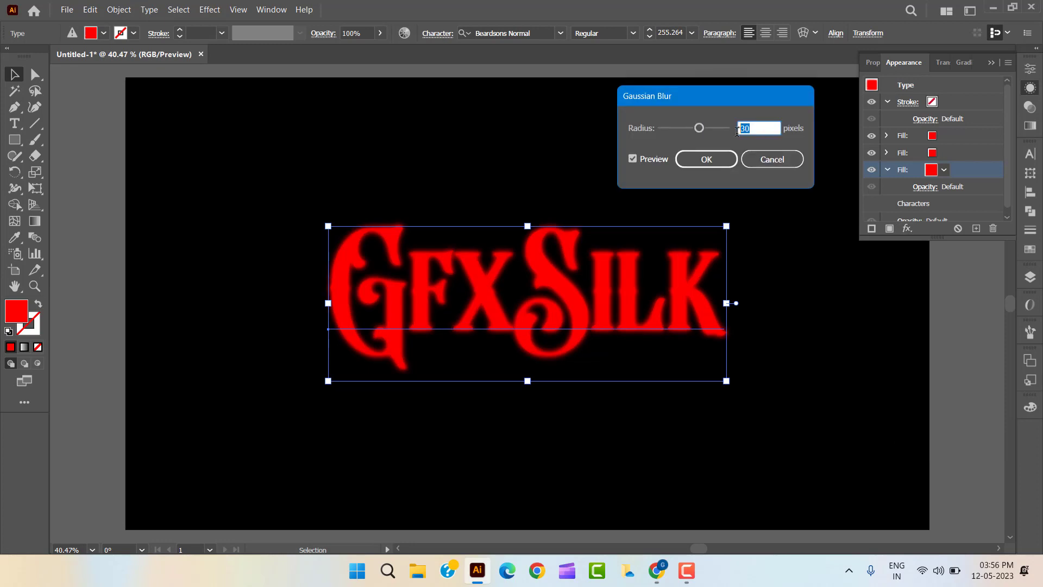
{"action": "type", "text": "60"}
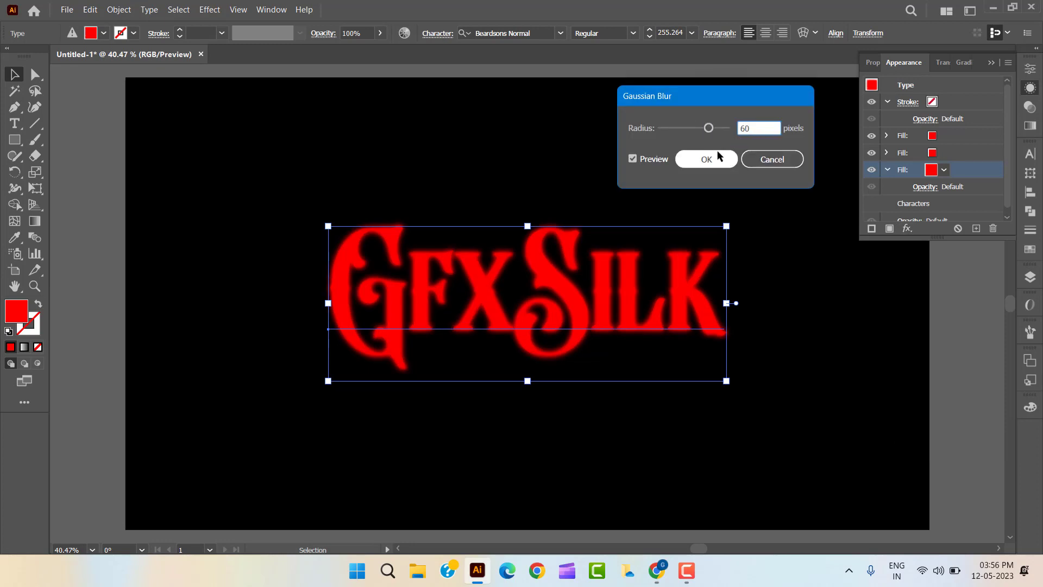
{"action": "left_click", "coordinate": [709, 159]}
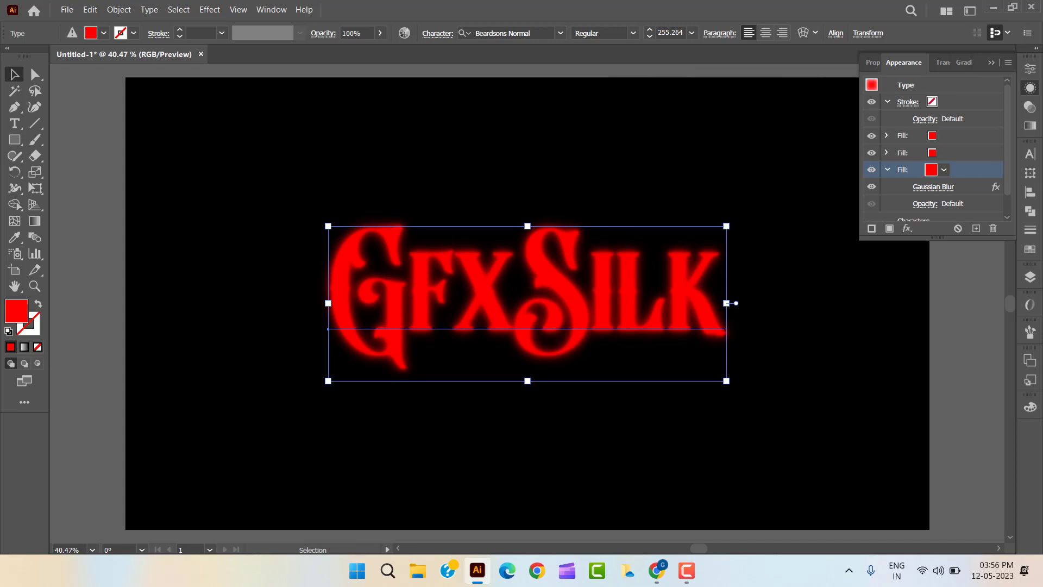
Add another red fill at the bottom with a 90 px Gaussian Blur.
{"action": "left_click", "coordinate": [889, 228]}
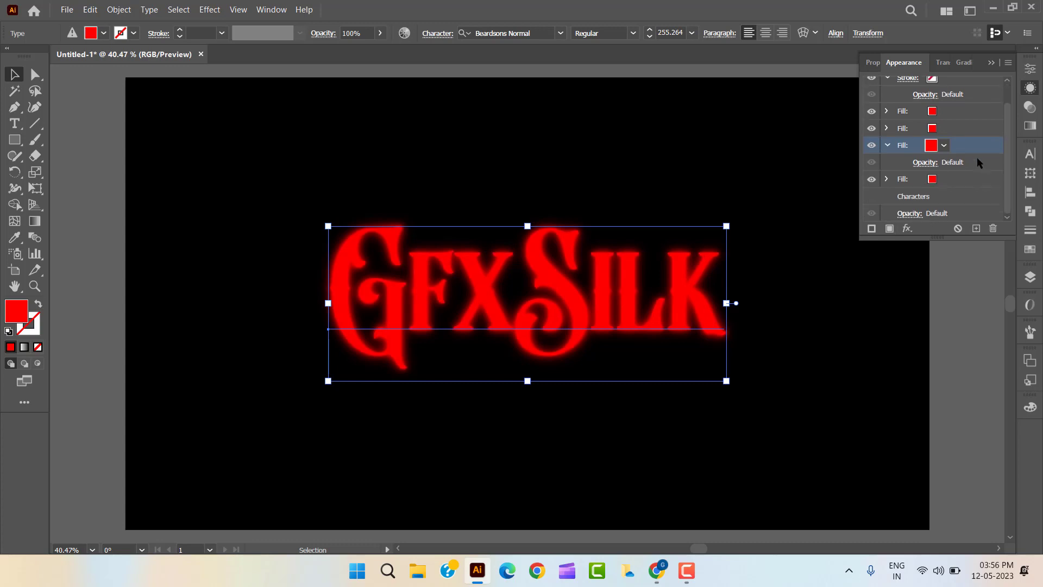
{"action": "key", "text": "shift+ctrl+e"}
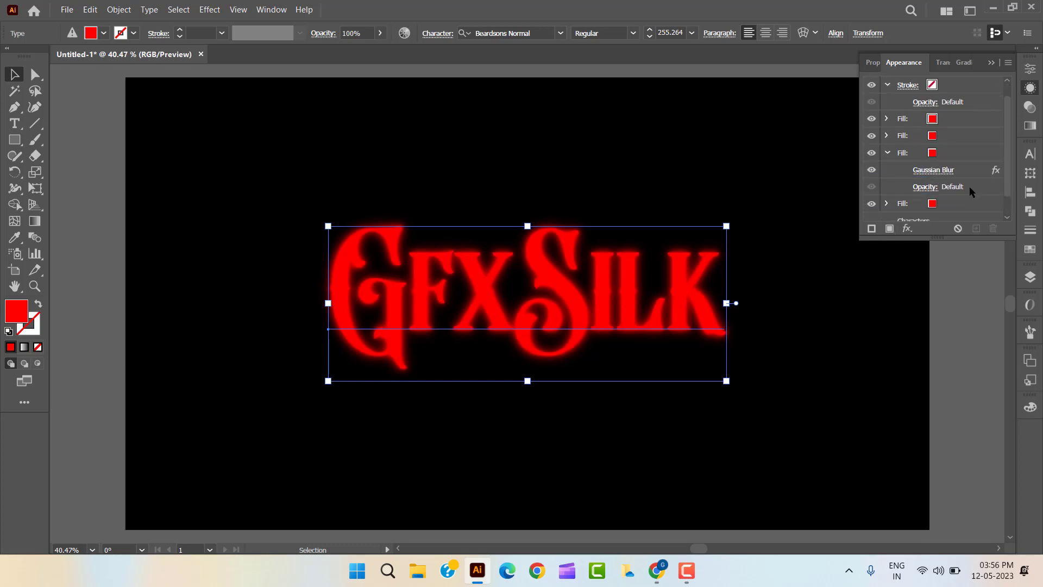
{"action": "scroll", "coordinate": [970, 185], "scroll_direction": "down", "scroll_amount": 1}
{"action": "left_click", "coordinate": [956, 179]}
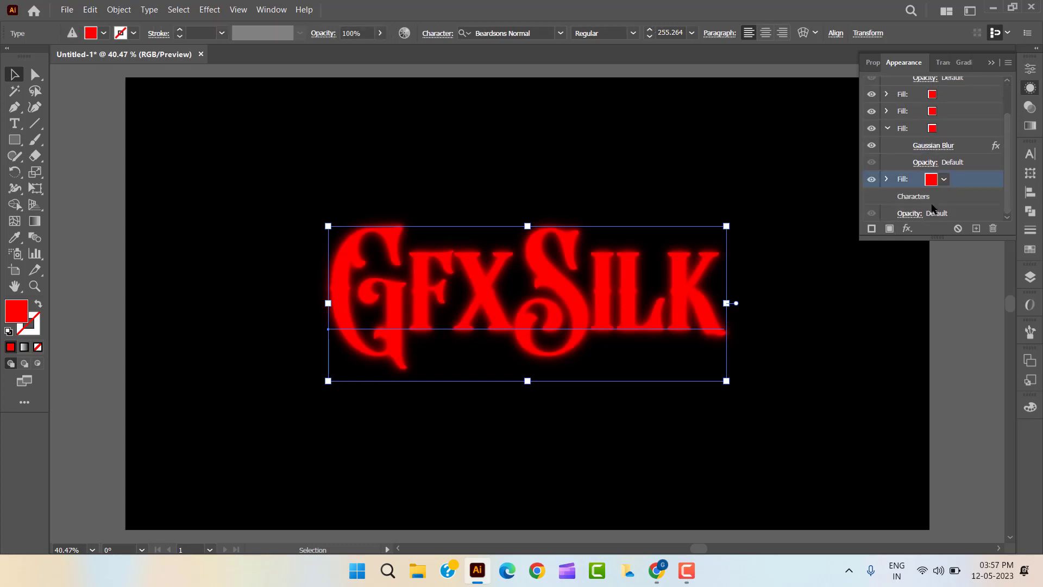
{"action": "left_click", "coordinate": [907, 228]}
{"action": "left_click", "coordinate": [946, 447]}
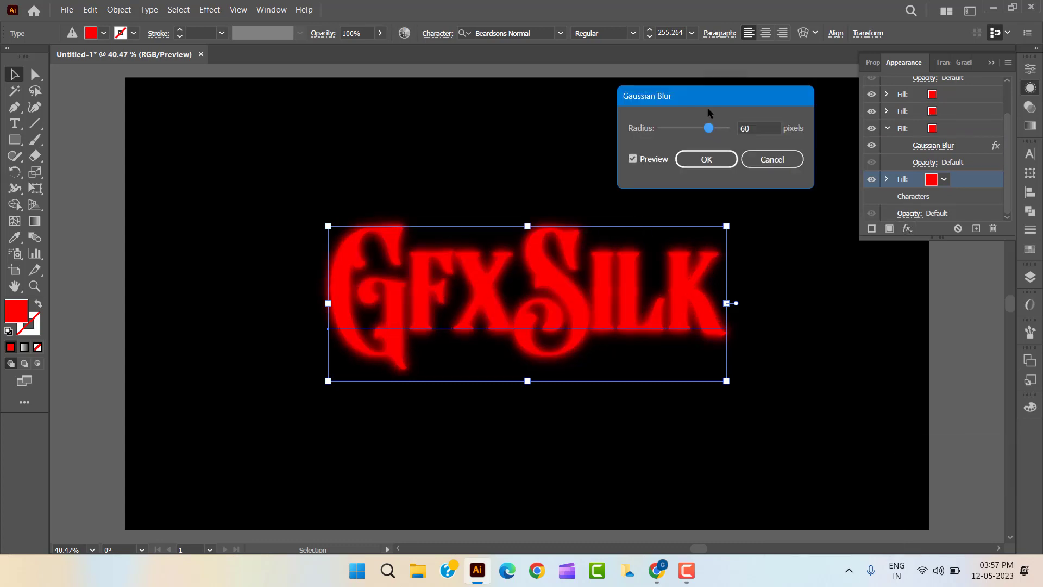
{"action": "type", "text": "90"}
{"action": "left_click", "coordinate": [726, 154]}
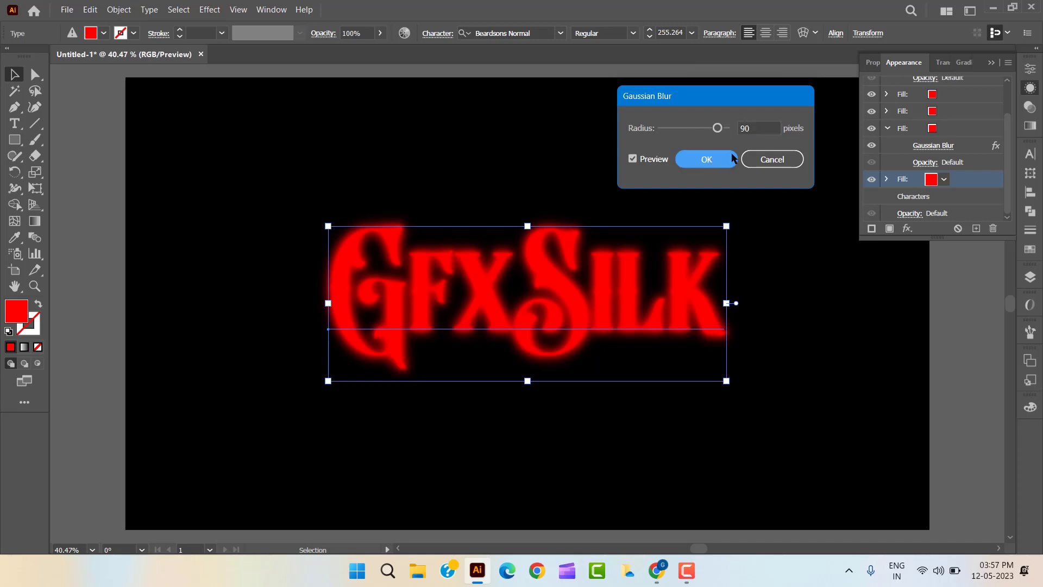
{"action": "left_click", "coordinate": [731, 159]}
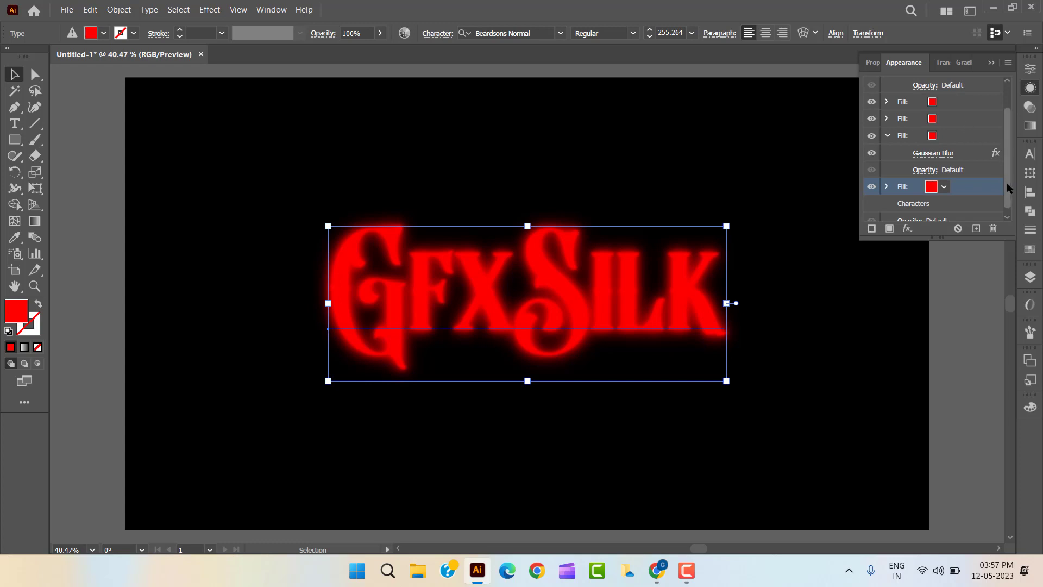
Add another red fill, move it lower in the Appearance stack, and select it.
{"action": "scroll", "coordinate": [1007, 183], "scroll_direction": "down", "scroll_amount": 1}
{"action": "left_click", "coordinate": [888, 229]}
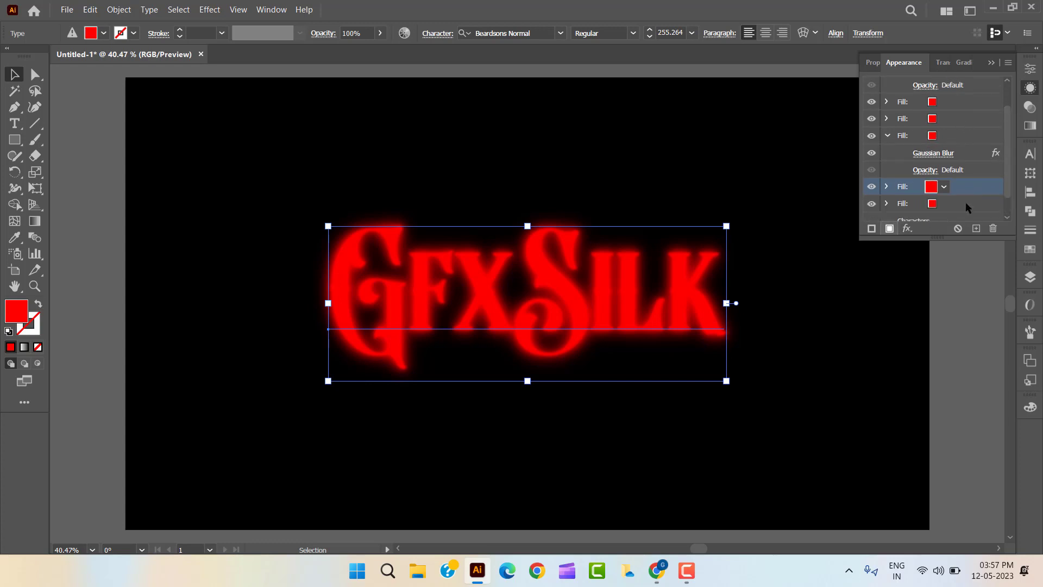
{"action": "scroll", "coordinate": [1006, 187], "scroll_direction": "down", "scroll_amount": 1}
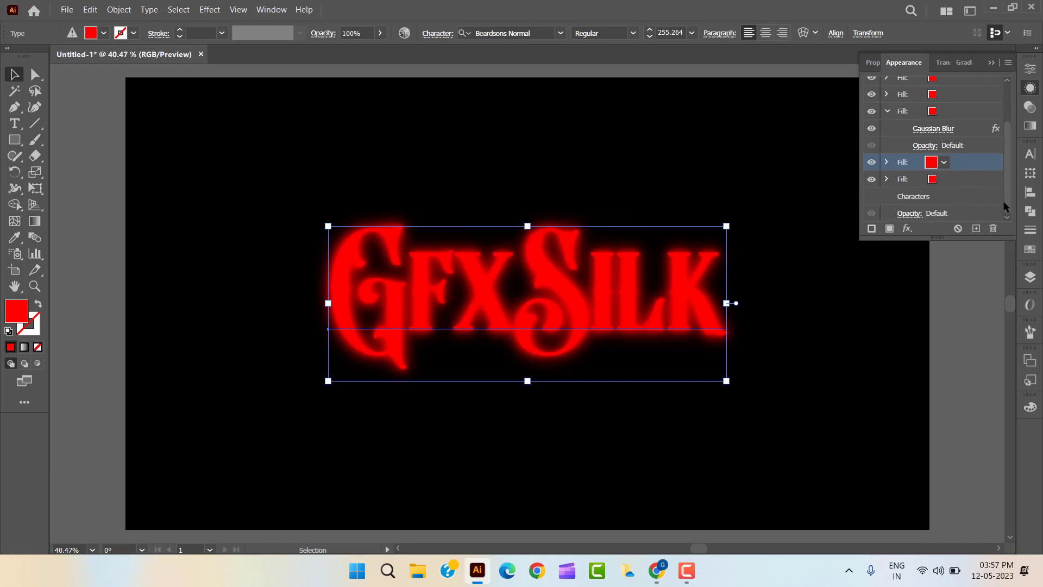
{"action": "left_click_drag", "start_coordinate": [978, 161], "coordinate": [978, 186]}
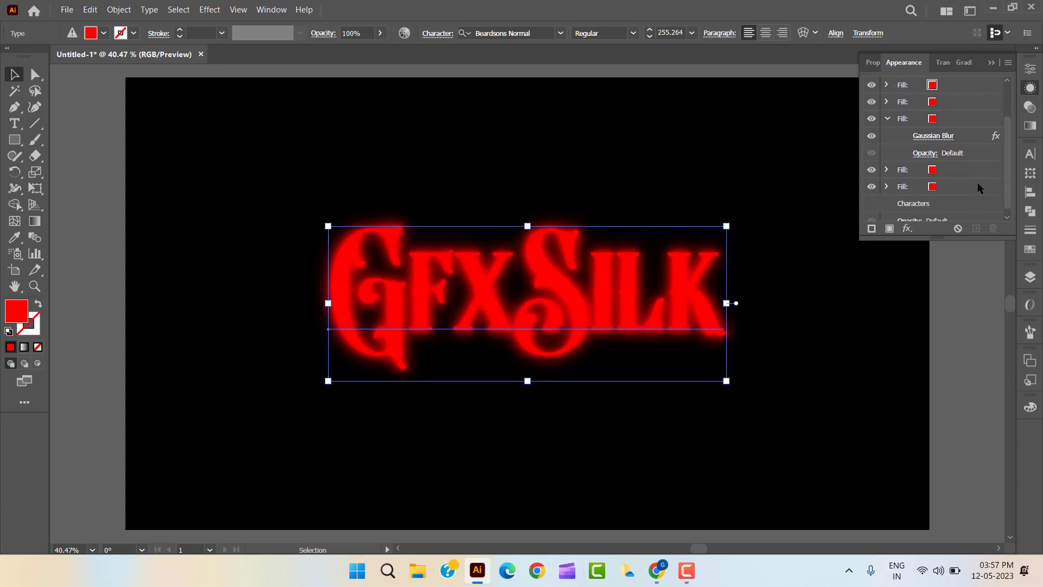
{"action": "scroll", "coordinate": [961, 196], "scroll_direction": "down", "scroll_amount": 1}
{"action": "left_click", "coordinate": [957, 179]}
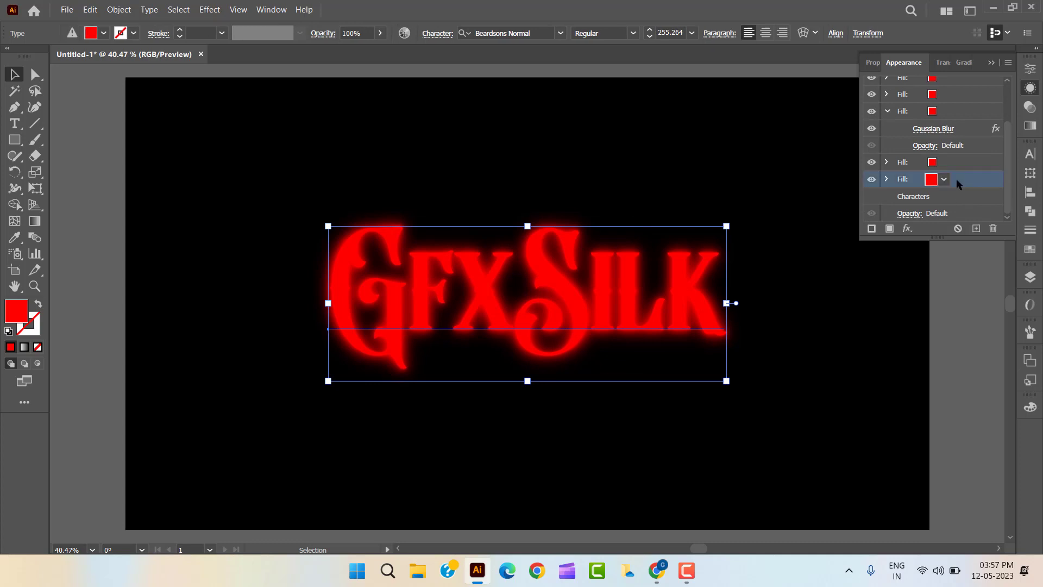
Apply a 120 px Gaussian Blur to that lower red fill.
{"action": "left_click", "coordinate": [908, 229]}
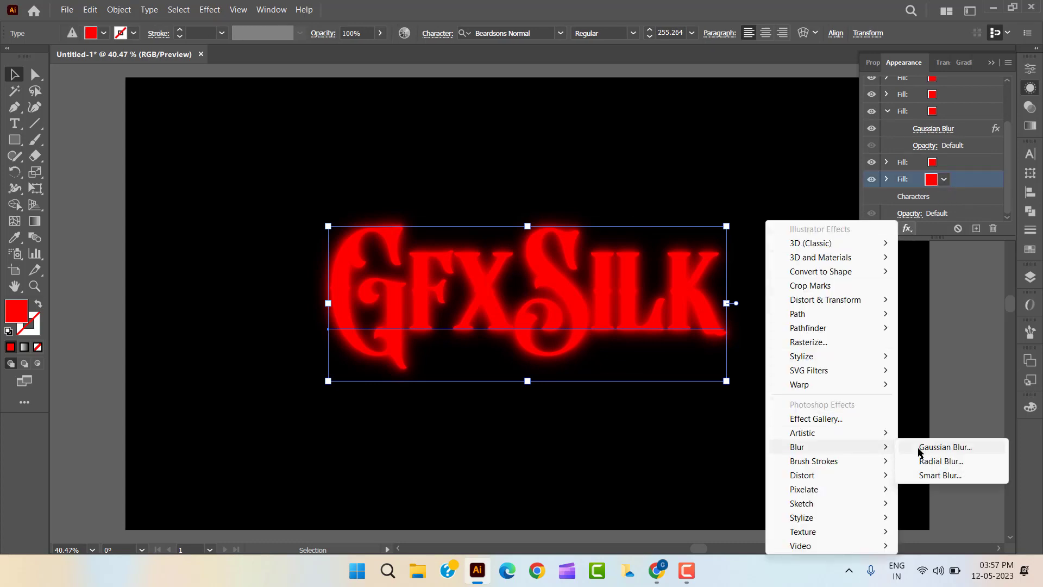
{"action": "left_click", "coordinate": [934, 446]}
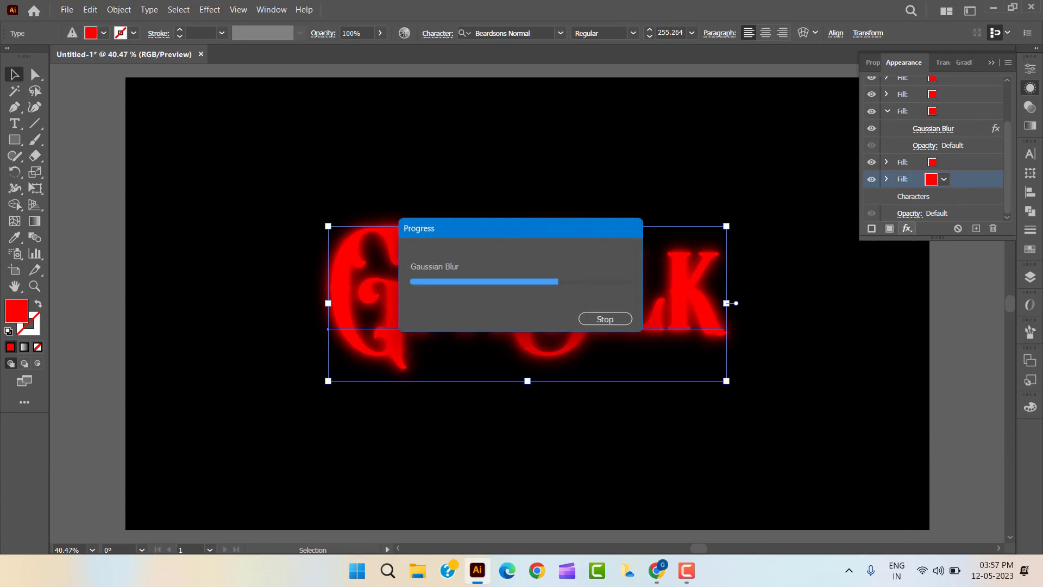
{"action": "double_click", "coordinate": [751, 129]}
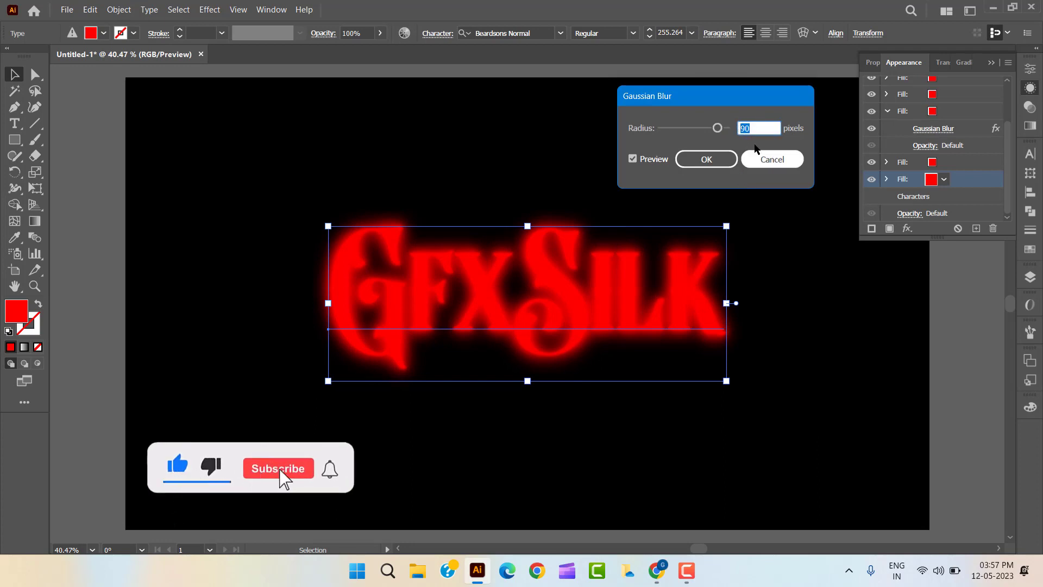
{"action": "type", "text": "120"}
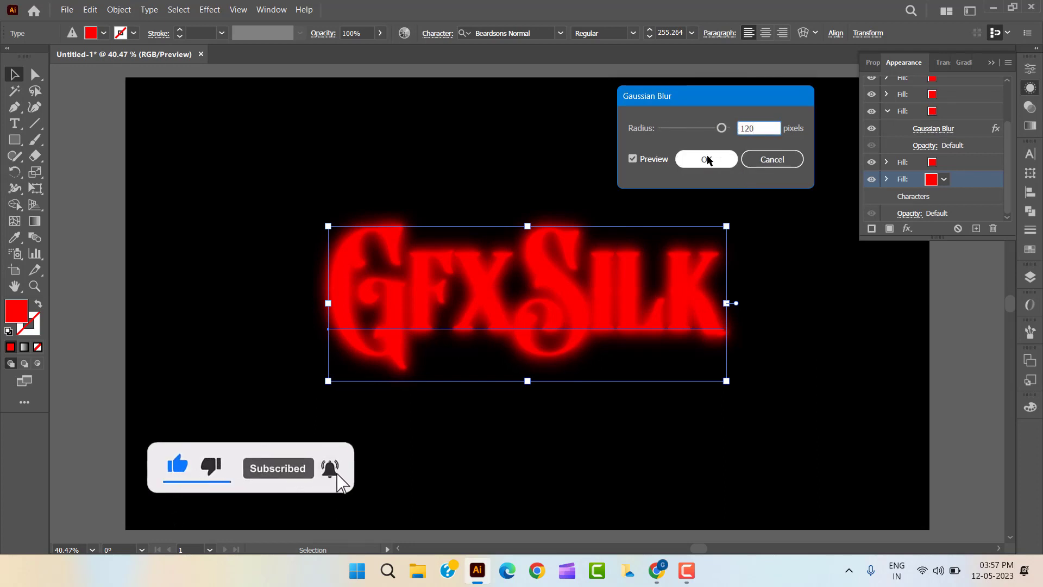
{"action": "key", "text": "Tab"}
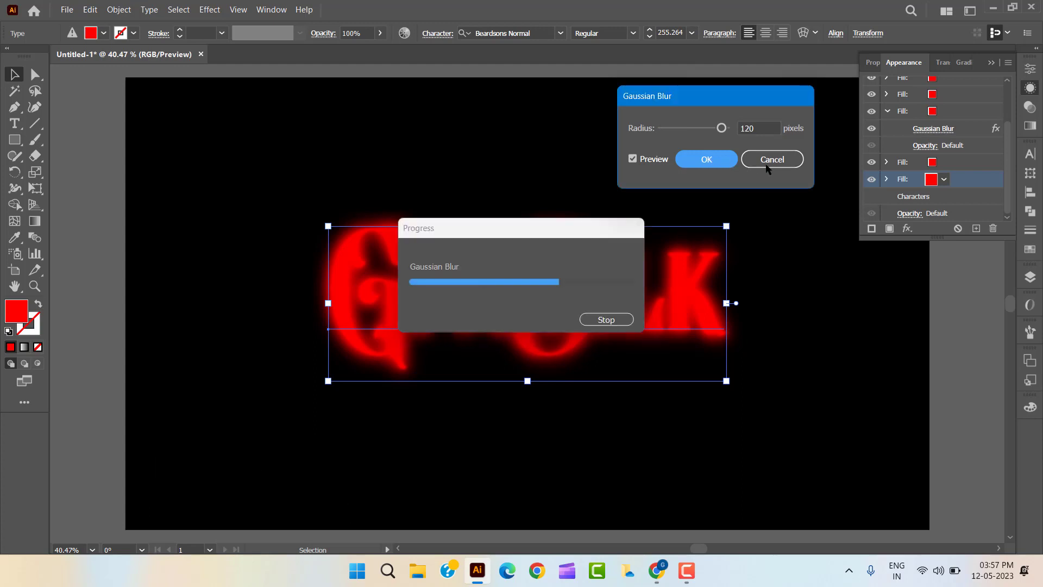
{"action": "key", "text": "Return"}
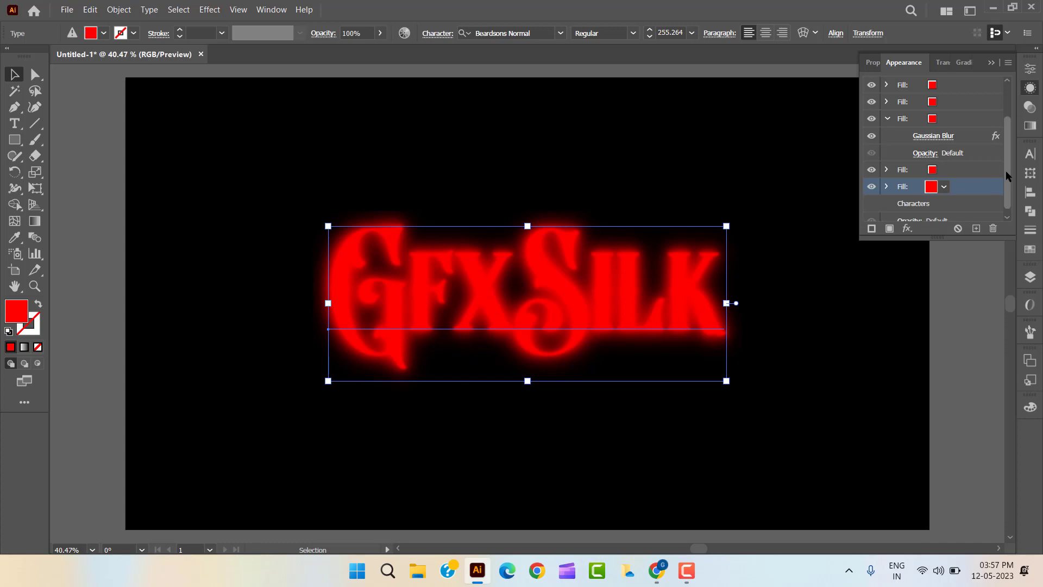
{"action": "scroll", "coordinate": [1006, 172], "scroll_direction": "down", "scroll_amount": 1}
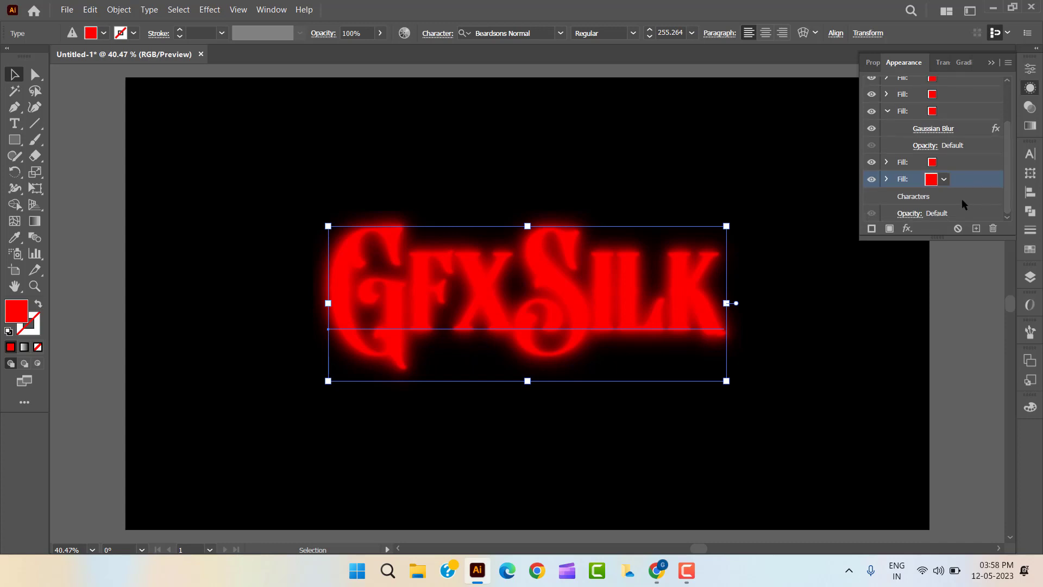
Duplicate the fill, make it white, and drag it to the top of the Appearance stack.
{"action": "left_click", "coordinate": [890, 229]}
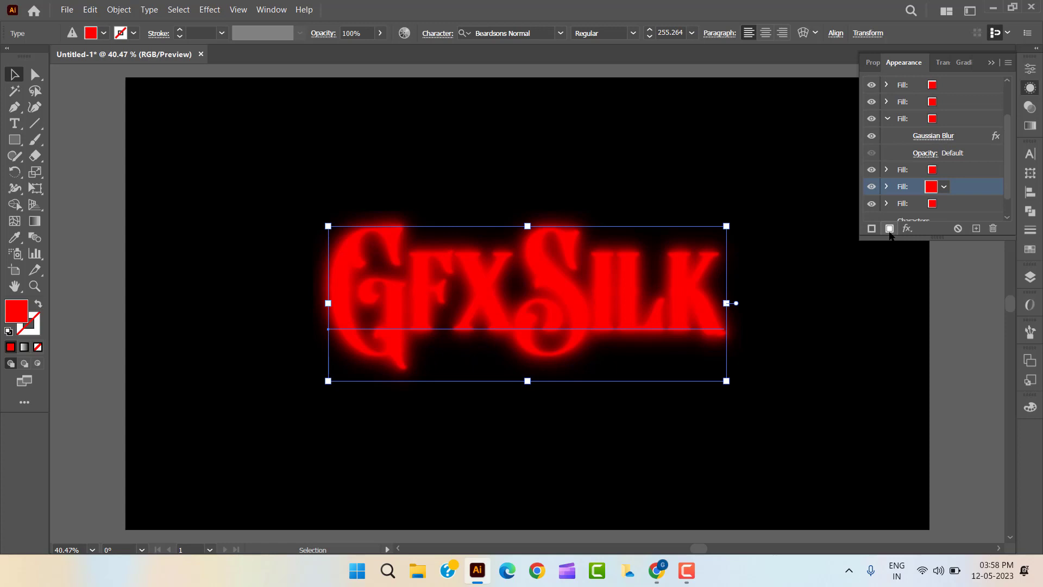
{"action": "left_click", "coordinate": [944, 188]}
{"action": "left_click", "coordinate": [824, 210]}
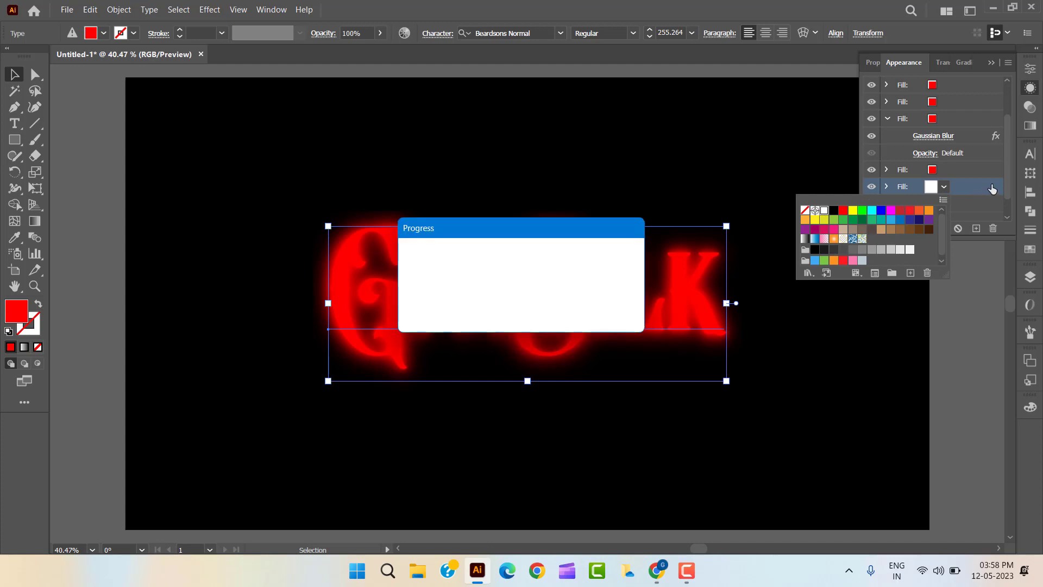
{"action": "mouse_move", "coordinate": [992, 186]}
{"action": "left_mouse_down"}
{"action": "mouse_move", "coordinate": [962, 109]}
{"action": "mouse_move", "coordinate": [961, 124]}
{"action": "left_mouse_up"}
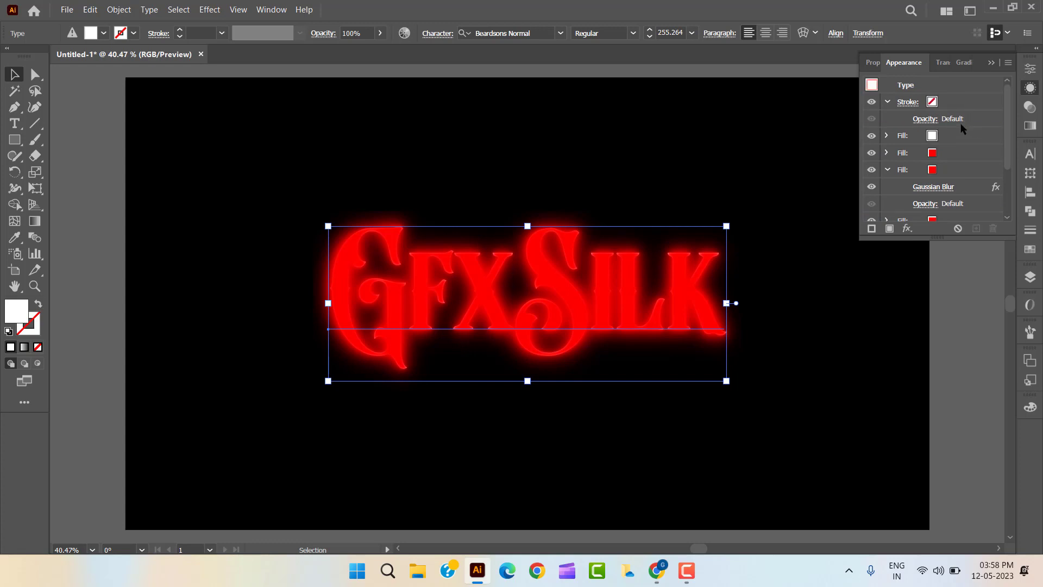
{"action": "left_click", "coordinate": [959, 135]}
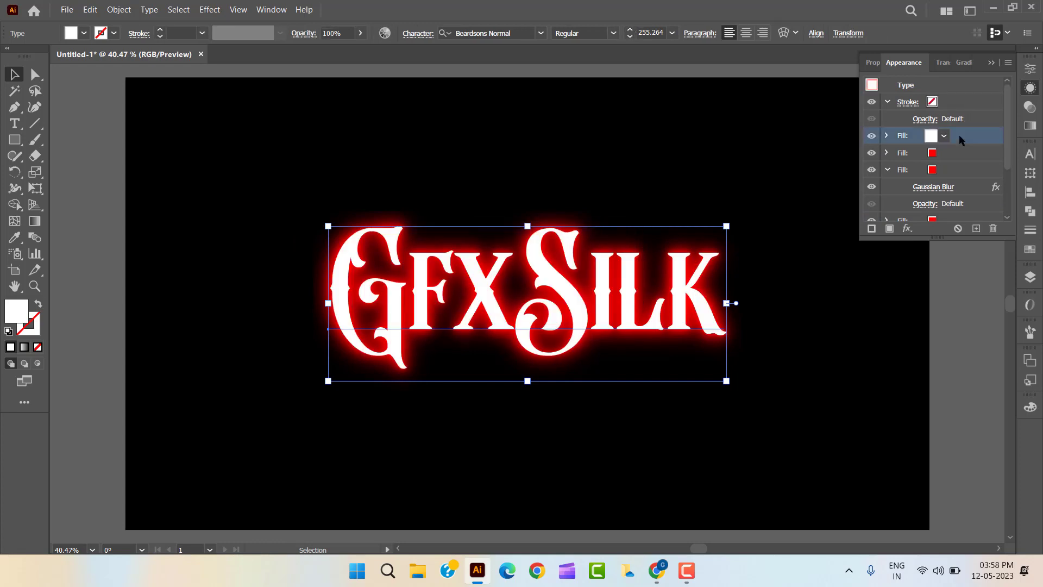
{"action": "left_click", "coordinate": [957, 268]}
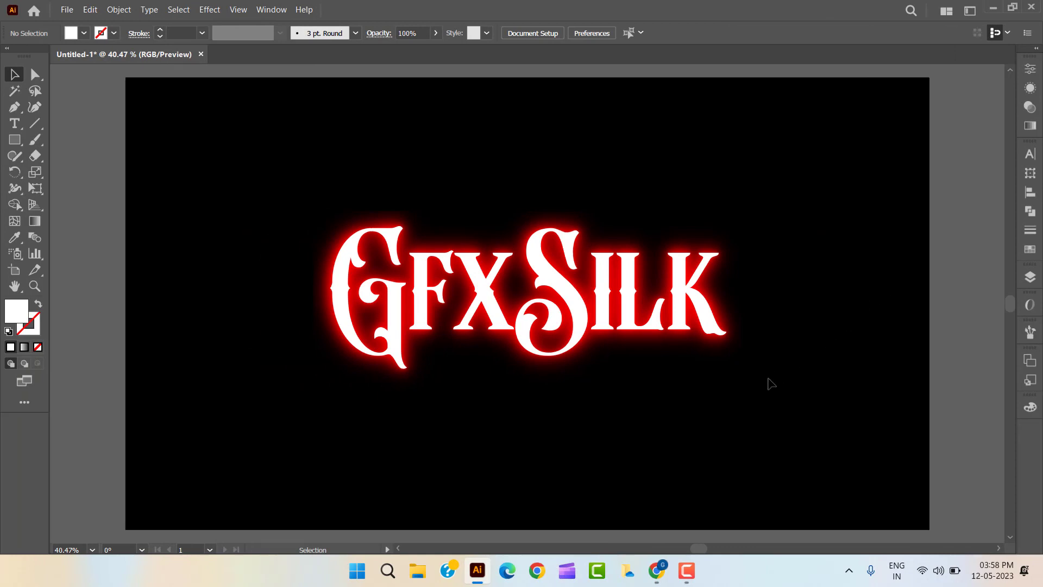
Marquee-select GfxSilk, horizontally centre it on the artboard, then deselect to preview the glow.
{"action": "left_click_drag", "start_coordinate": [768, 383], "coordinate": [301, 191]}
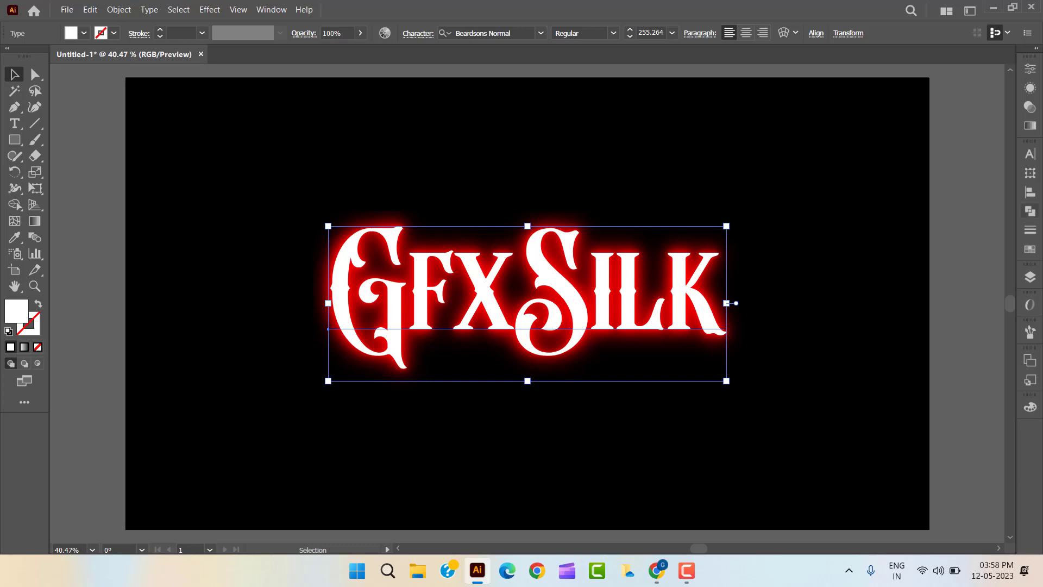
{"action": "left_click", "coordinate": [1031, 193]}
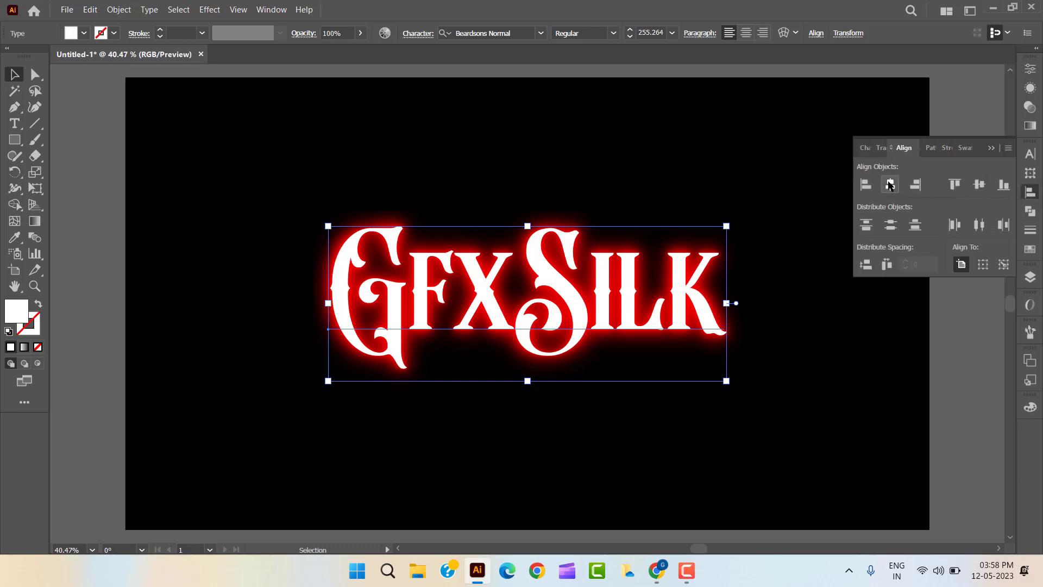
{"action": "left_click", "coordinate": [1031, 192]}
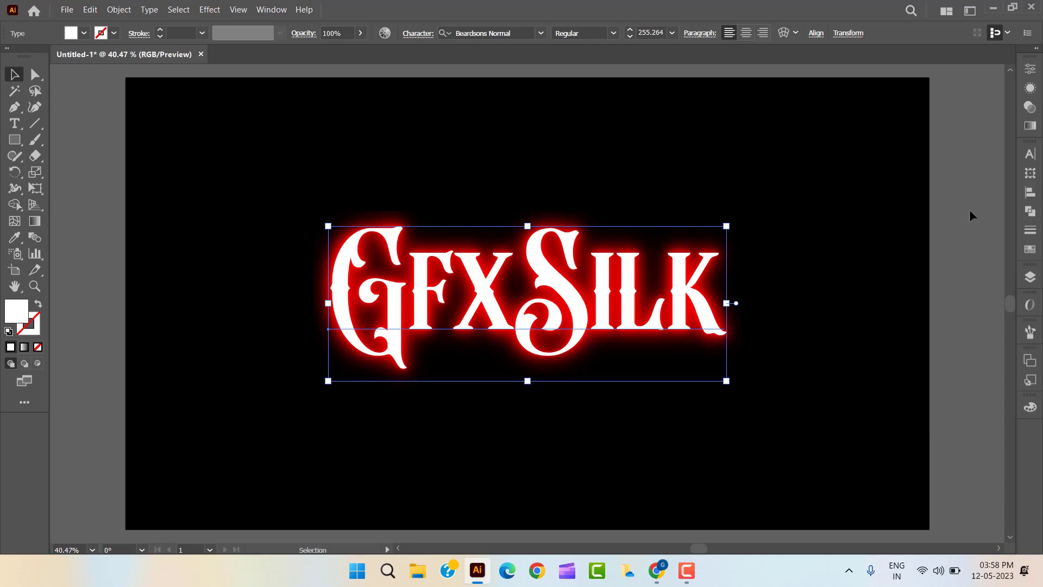
{"action": "left_click", "coordinate": [892, 246]}
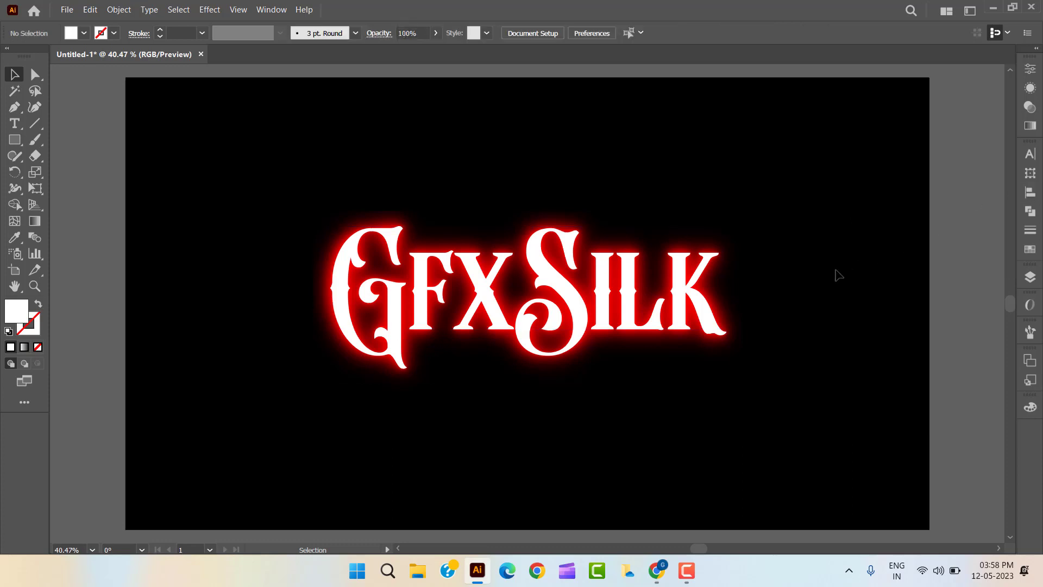